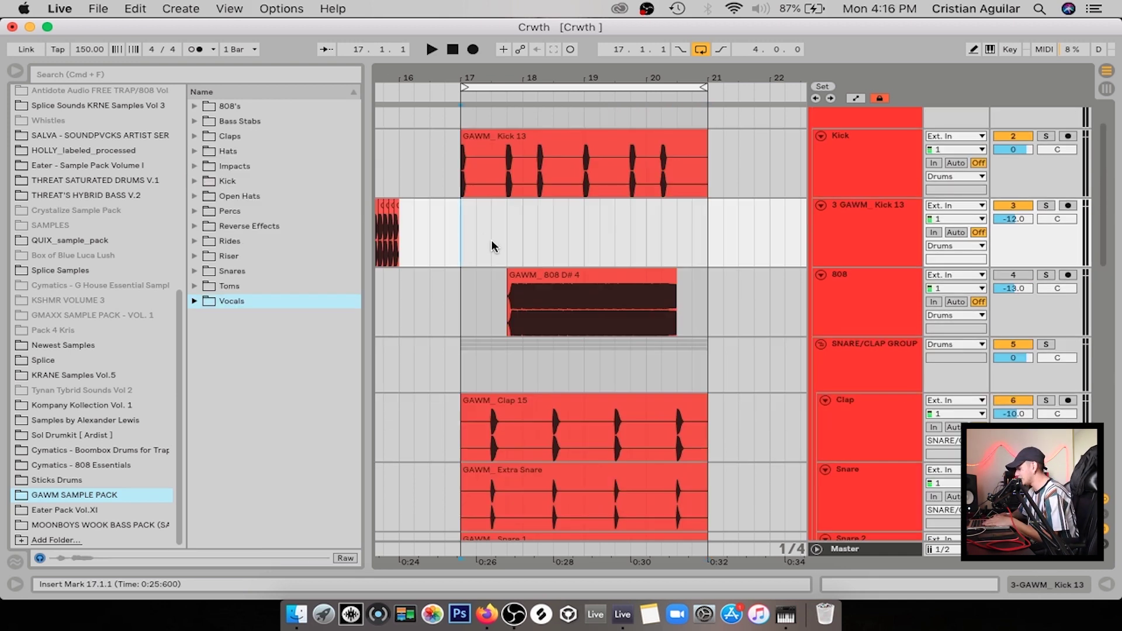
# - Solo the 808 track and play the loop to hear the 808 D# 4 clip
pyautogui.click(505, 283)
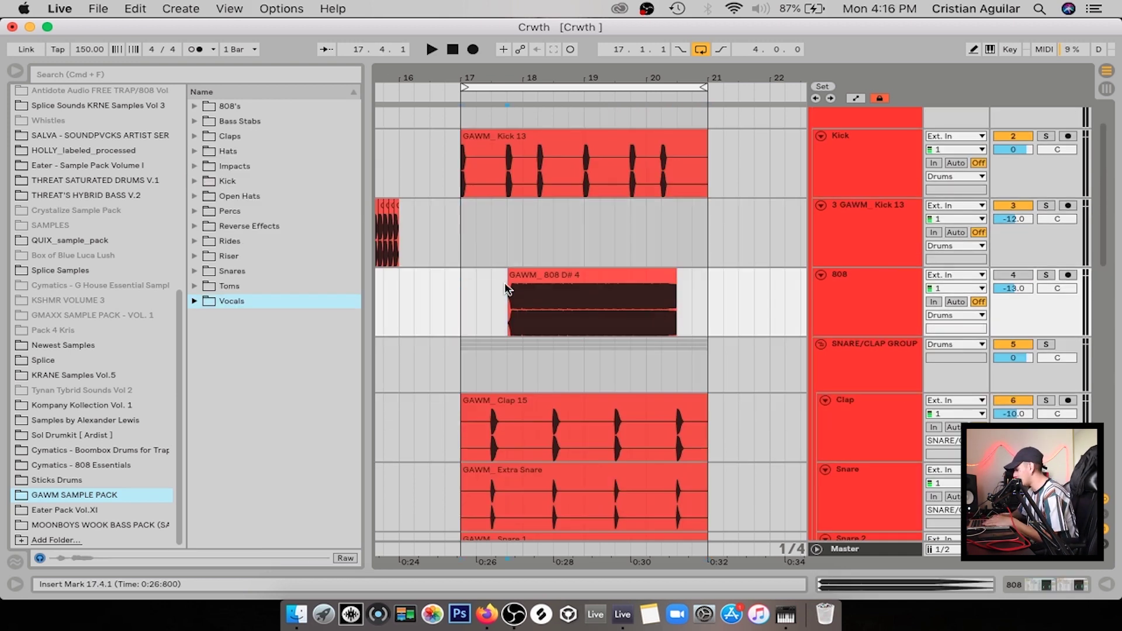
pyautogui.press('s')
pyautogui.press('space')
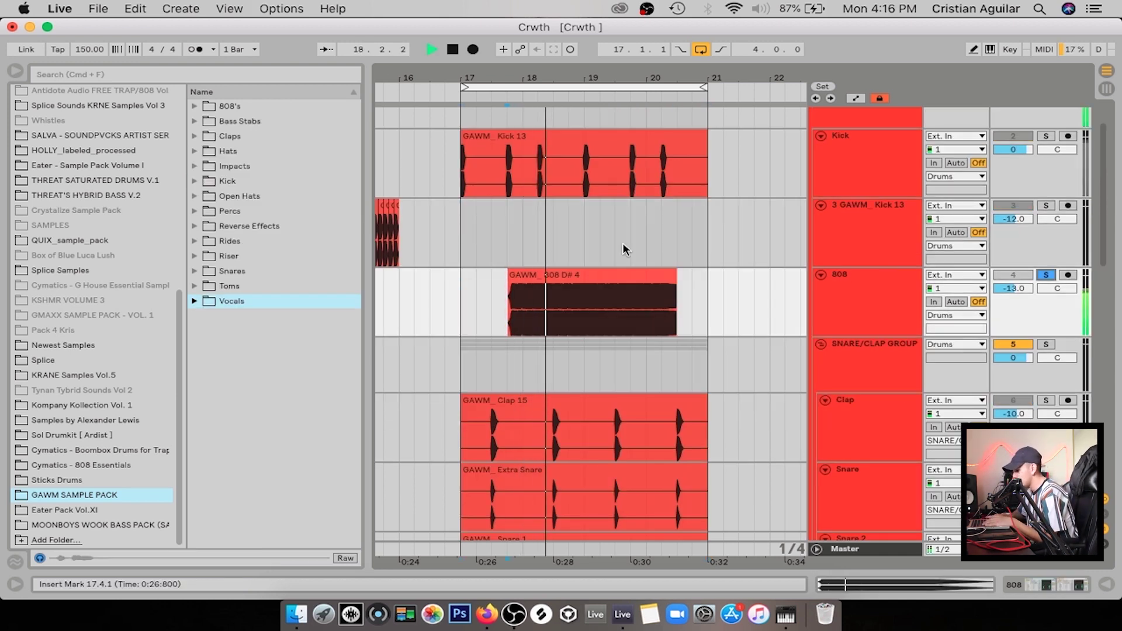
pyautogui.click(522, 328)
pyautogui.press('super+shift+b')
pyautogui.press('space')
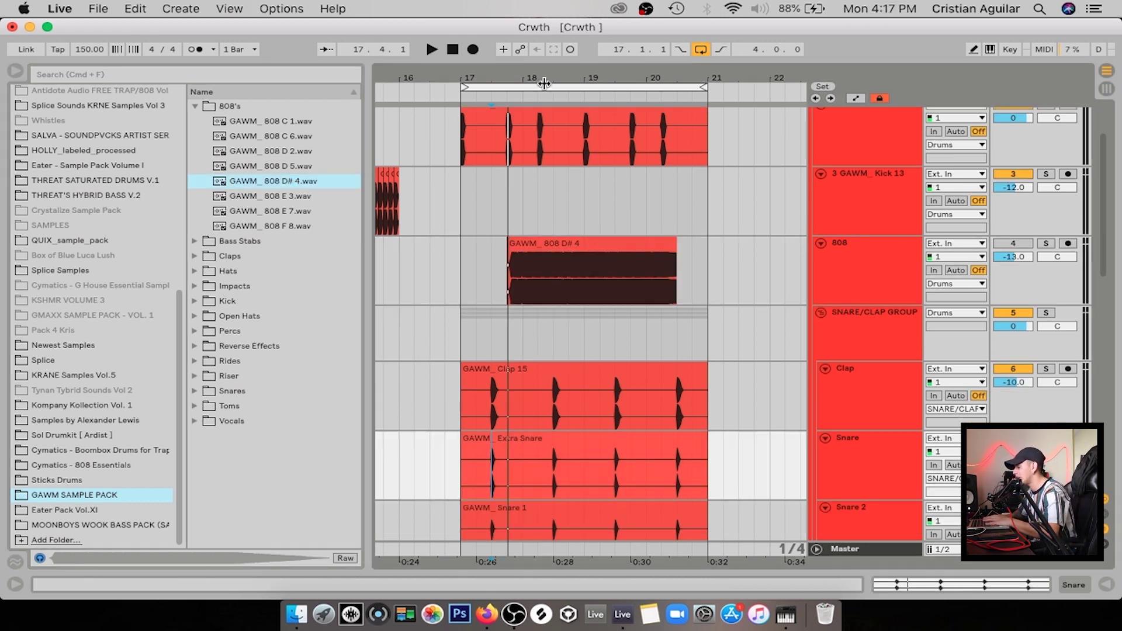
# - Play the loop around the 808 clip and lower the 808 track's volume to -16 dB
pyautogui.moveTo(538, 80); pyautogui.dragTo(536, 285)
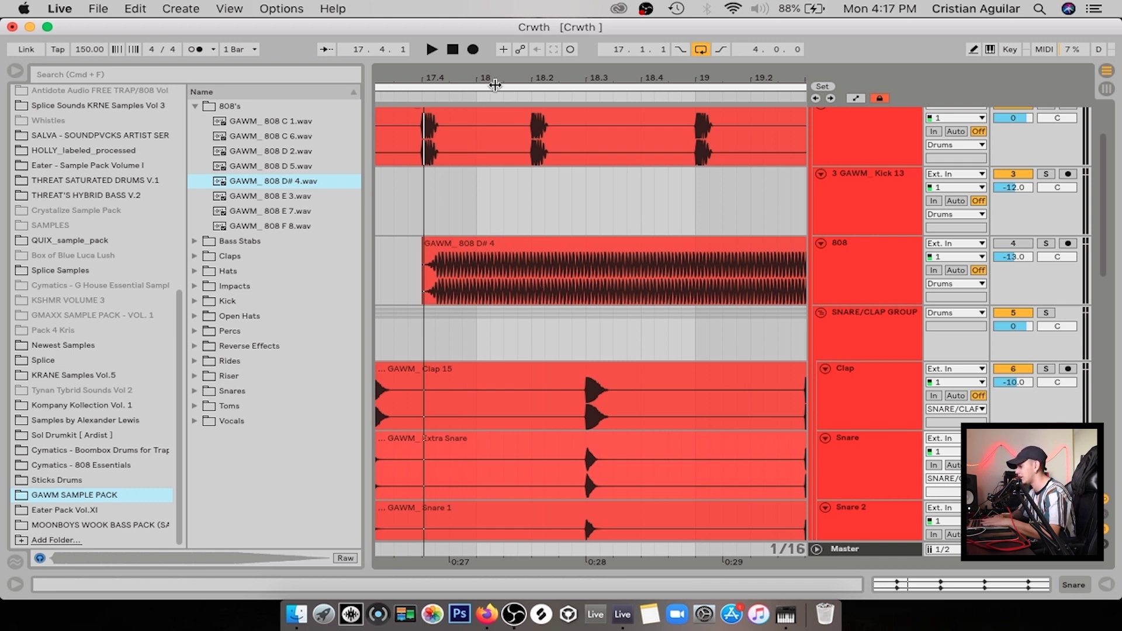
pyautogui.moveTo(494, 85); pyautogui.dragTo(491, 64)
pyautogui.press('space')
pyautogui.scroll(-1, 485, 219)
pyautogui.hscroll(3, 485, 219)
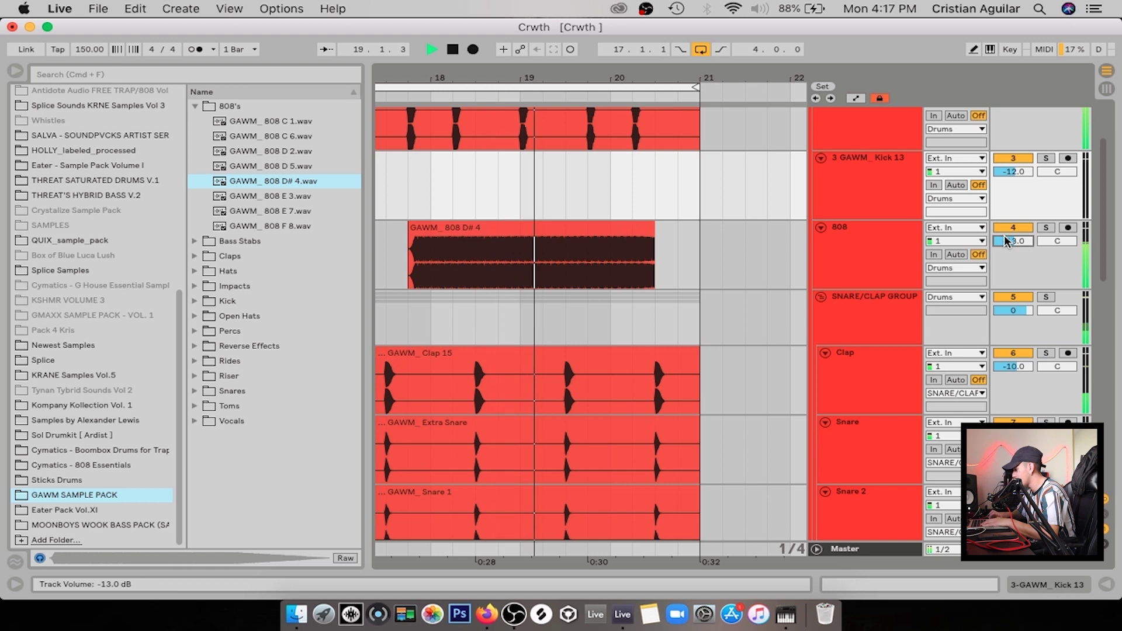
pyautogui.moveTo(1007, 240); pyautogui.dragTo(1006, 242)
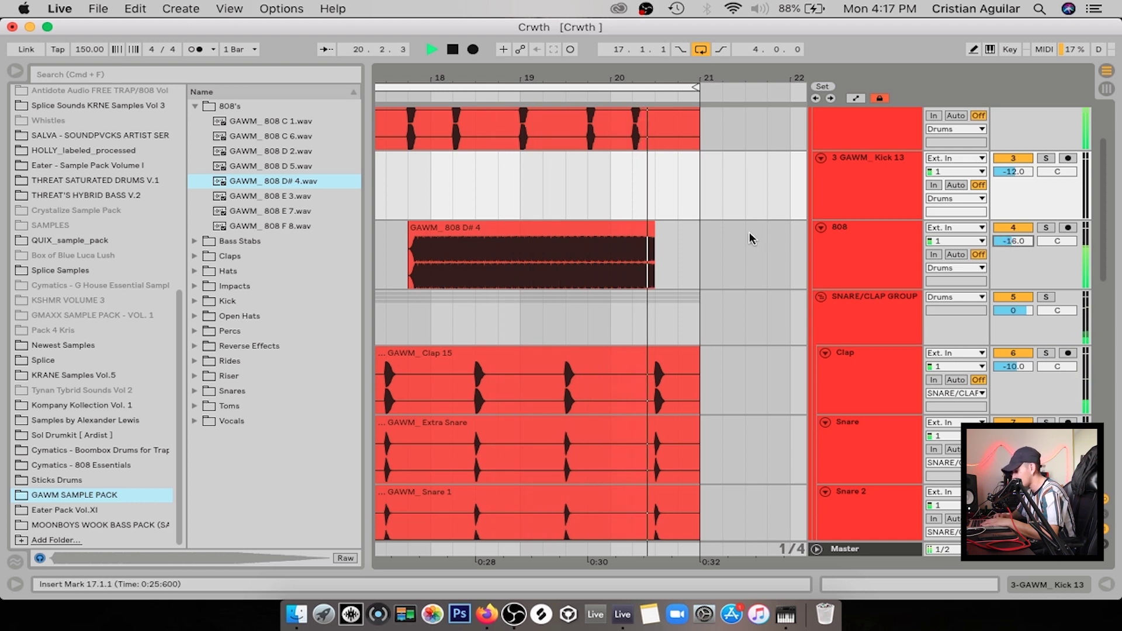
pyautogui.press('space')
# - Examine the two sidechain compressors on the 808 track, keyed from the Kick and the SNARE/CLAP GROUP
pyautogui.click(726, 234)
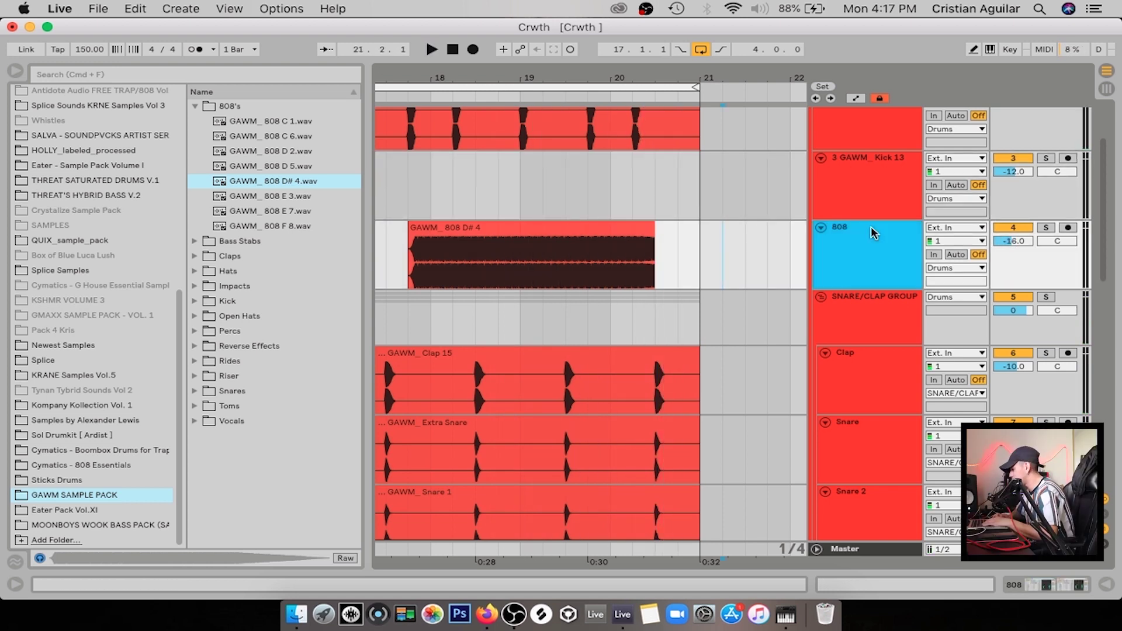
pyautogui.scroll(5, 697, 209)
pyautogui.hscroll(-3, 697, 209)
pyautogui.press('super+alt+l')
pyautogui.scroll(-5, 570, 325)
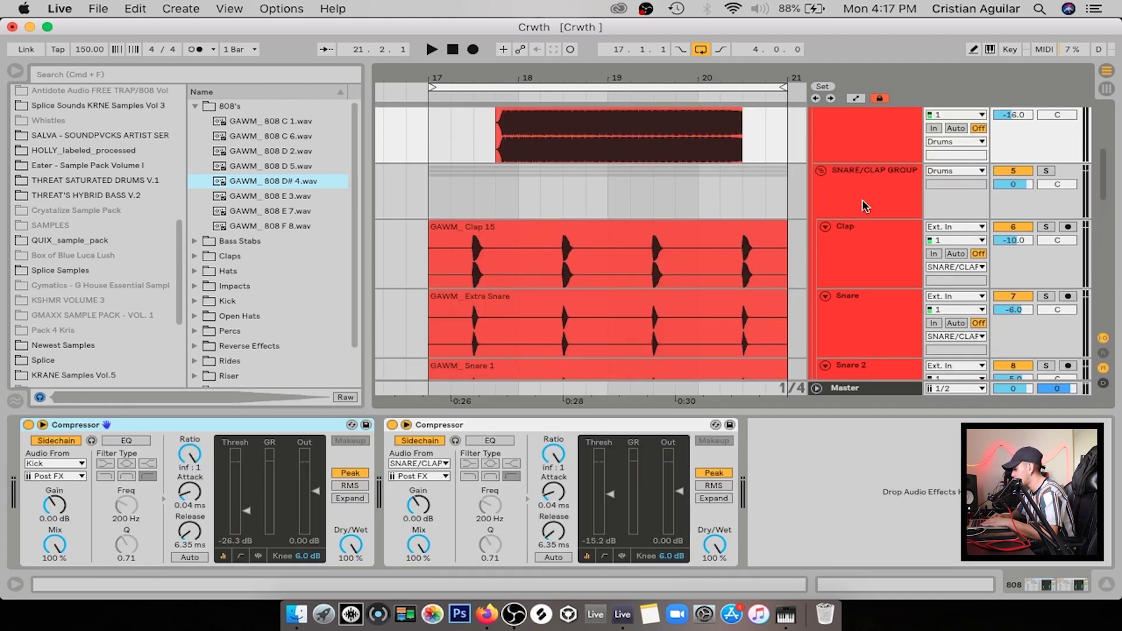
pyautogui.click(766, 173)
pyautogui.scroll(3, 864, 170)
pyautogui.click(797, 230)
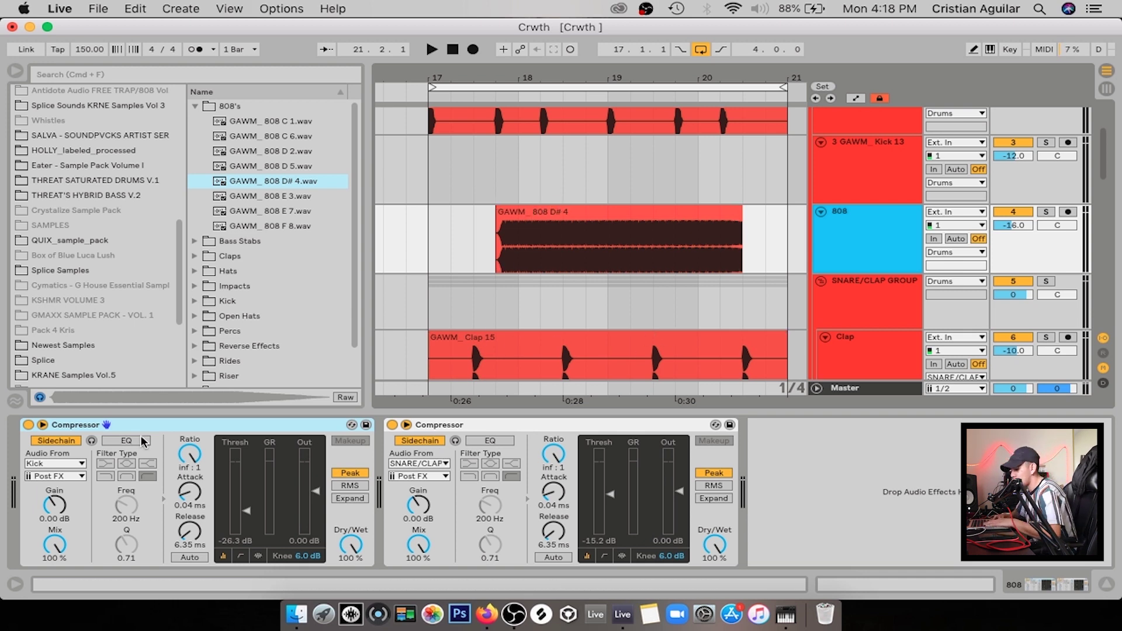
pyautogui.press('super+alt+l')
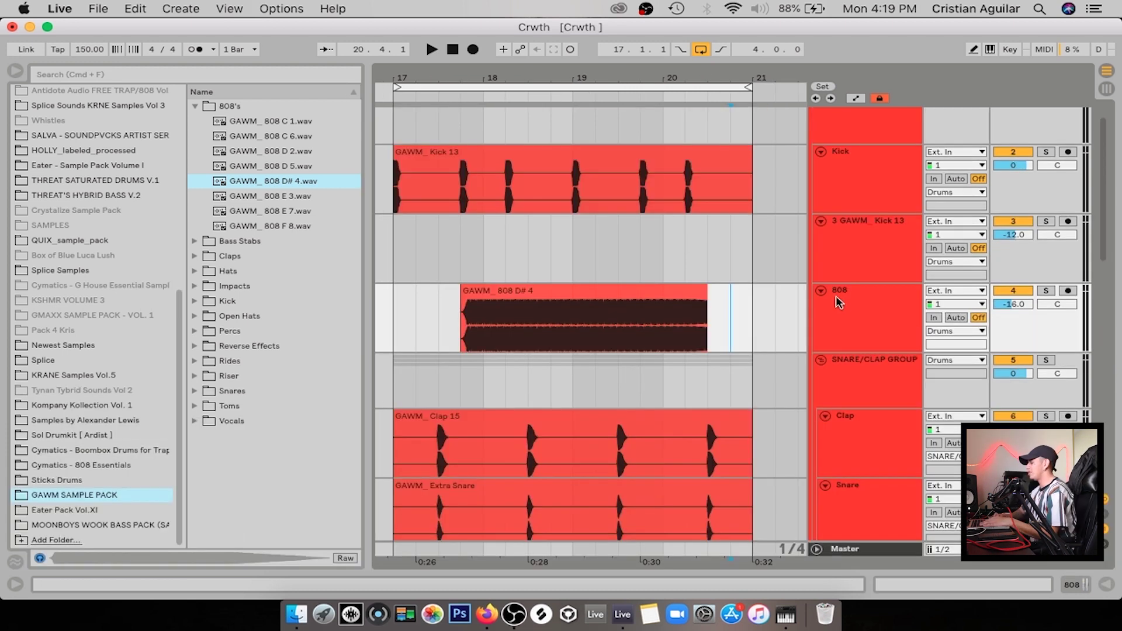
# - Add EQ Eight to the 808 track and low-pass it with filter 4 at about 790 Hz while the loop plays
pyautogui.click(841, 301)
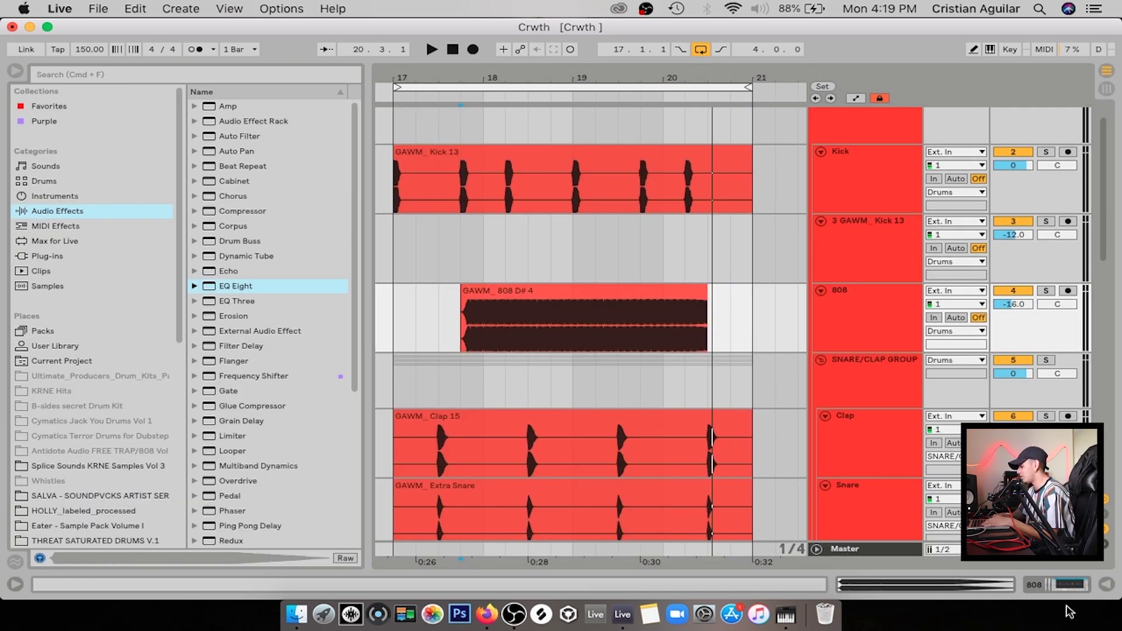
pyautogui.click(1061, 589)
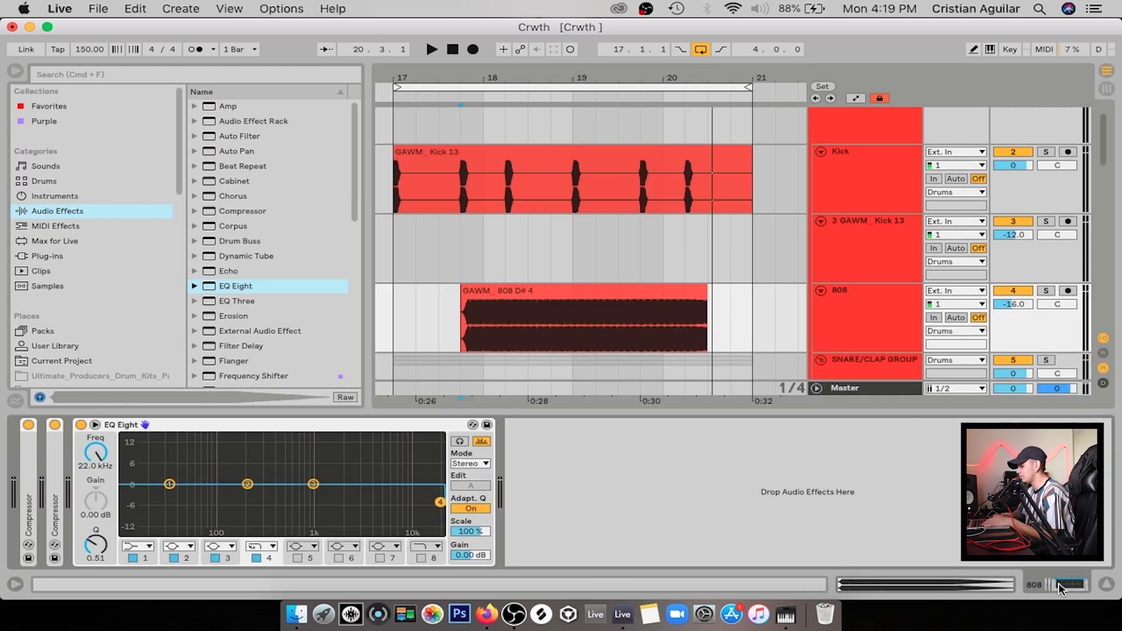
pyautogui.moveTo(440, 502); pyautogui.dragTo(304, 495)
pyautogui.press('space')
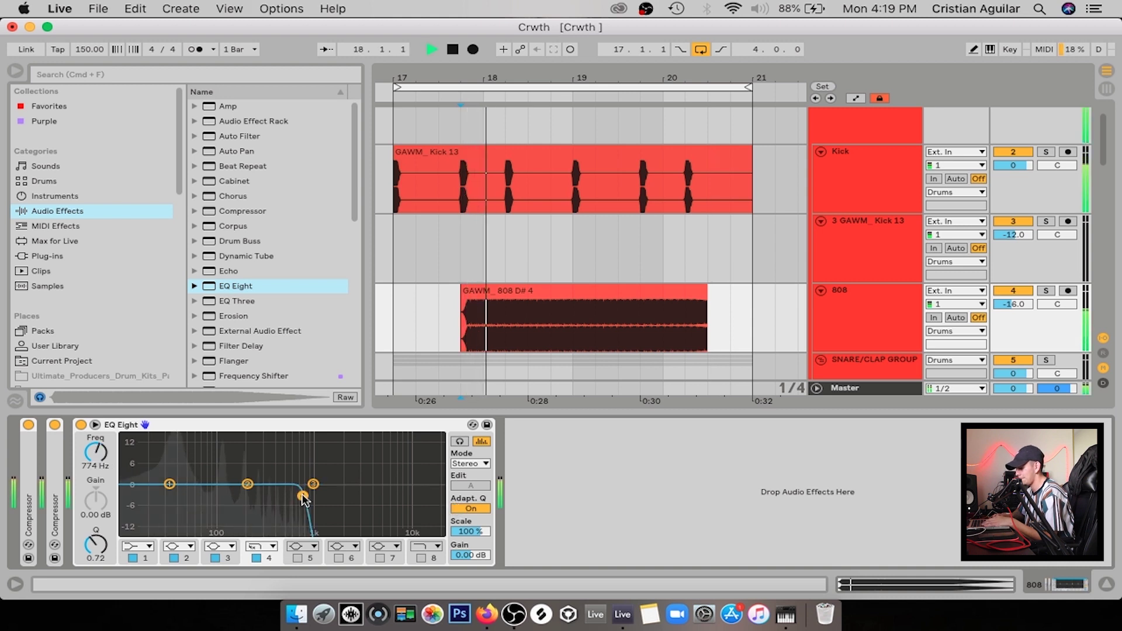
pyautogui.press('space')
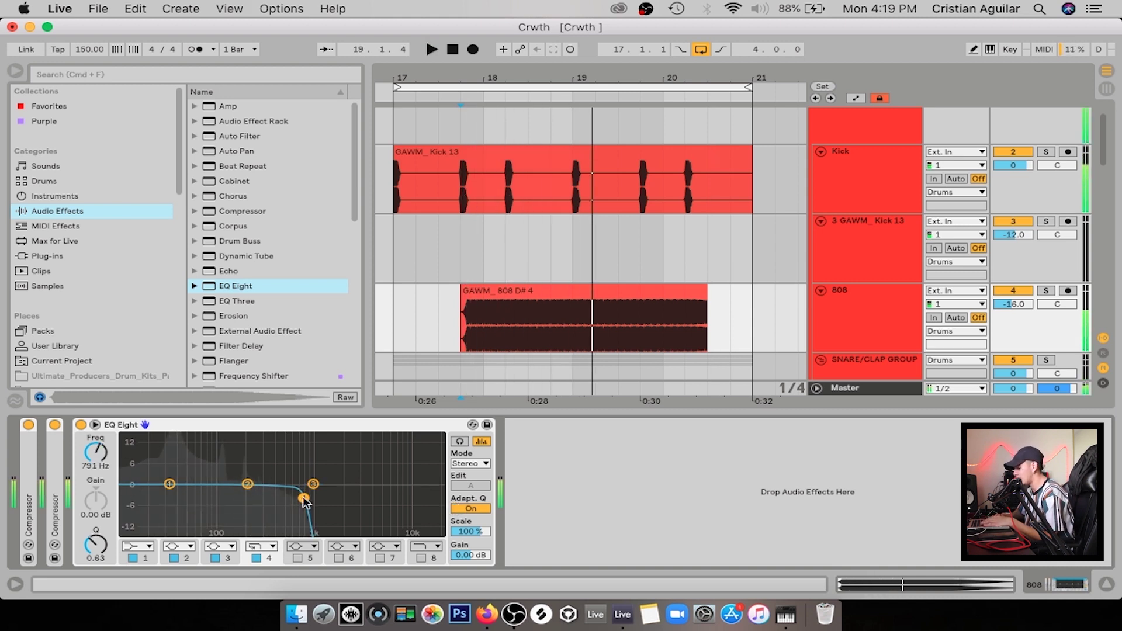
pyautogui.press('super+alt+l')
# - Select the Hi Hat track and open the Hats folder of the GAWM SAMPLE PACK
pyautogui.scroll(-5, 572, 254)
pyautogui.scroll(-5, 713, 297)
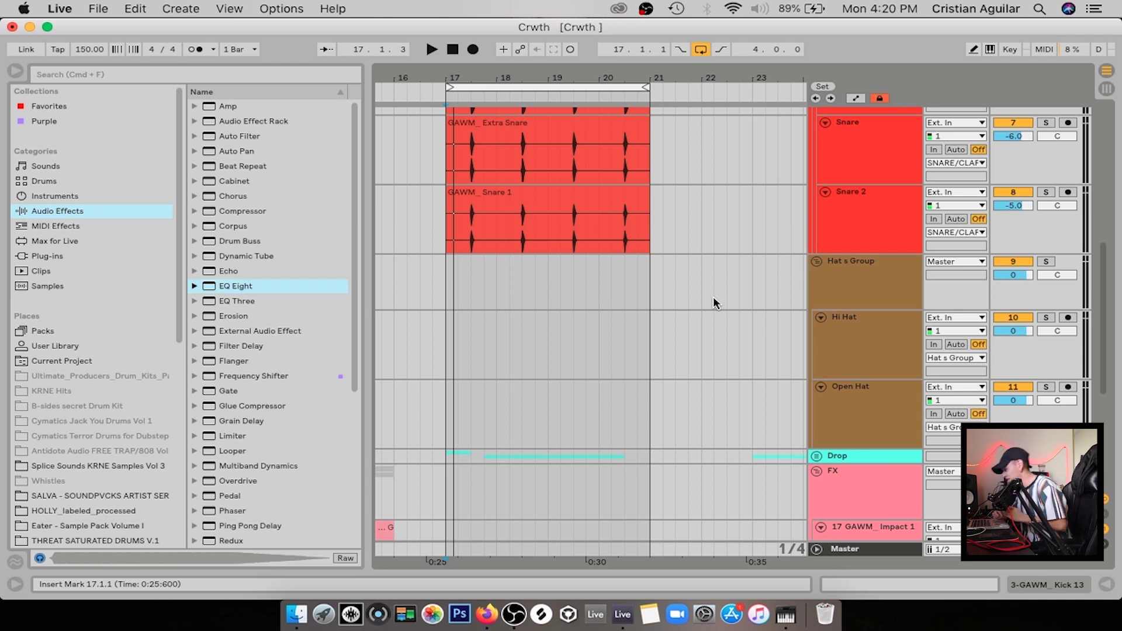
pyautogui.click(815, 329)
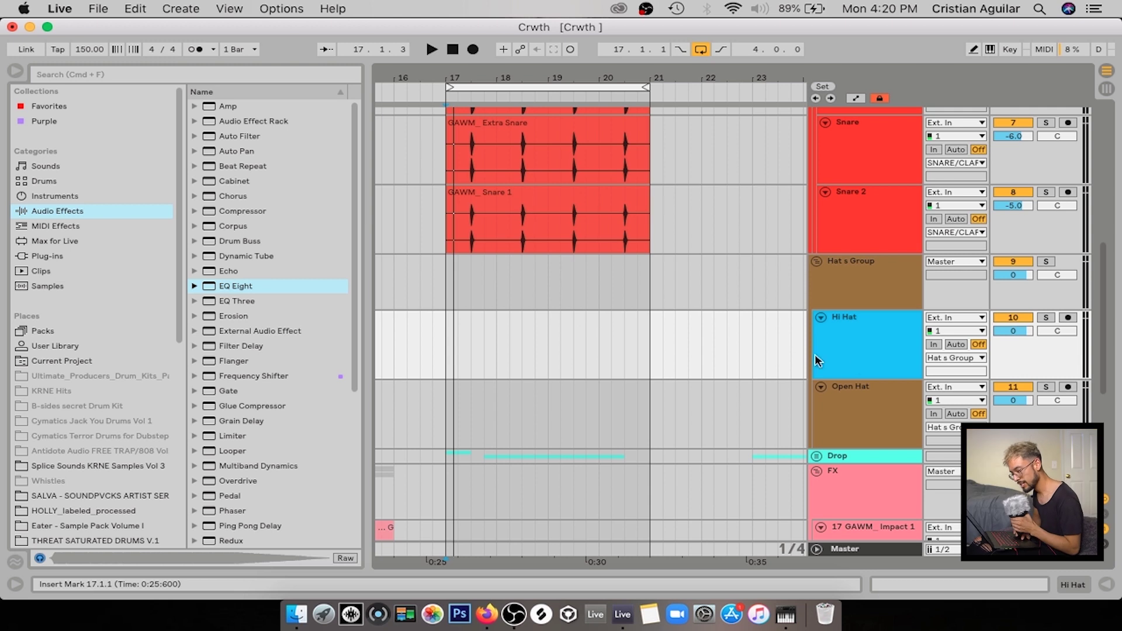
pyautogui.click(521, 341)
pyautogui.hscroll(-2, 520, 342)
pyautogui.hscroll(2, 529, 339)
pyautogui.scroll(1, 529, 339)
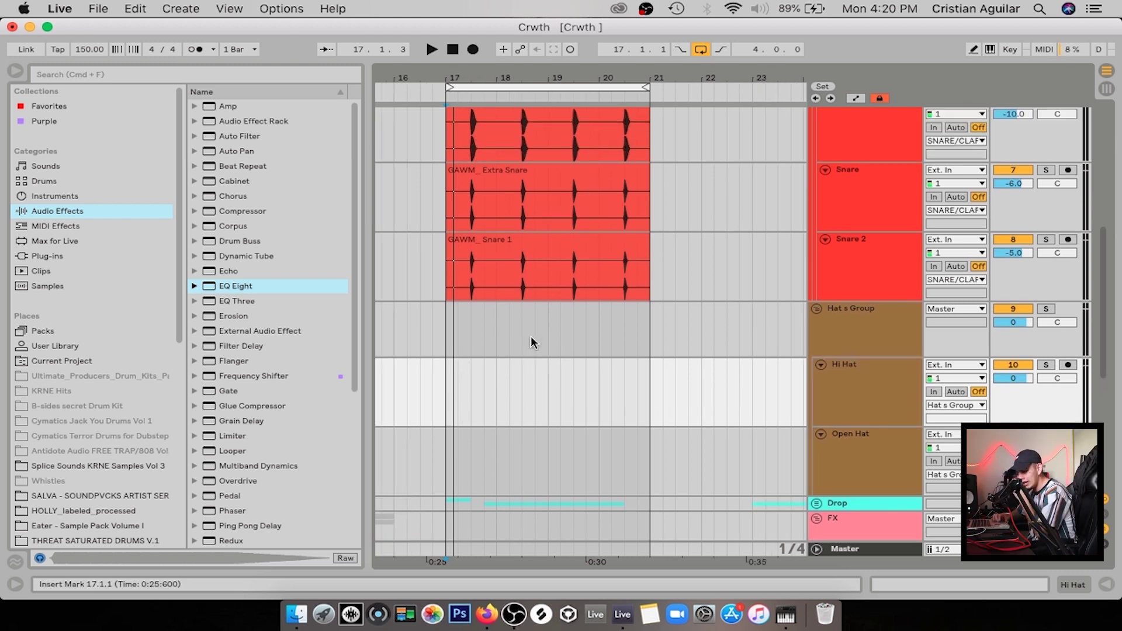
pyautogui.scroll(-10, 93, 410)
pyautogui.click(78, 496)
pyautogui.click(227, 151)
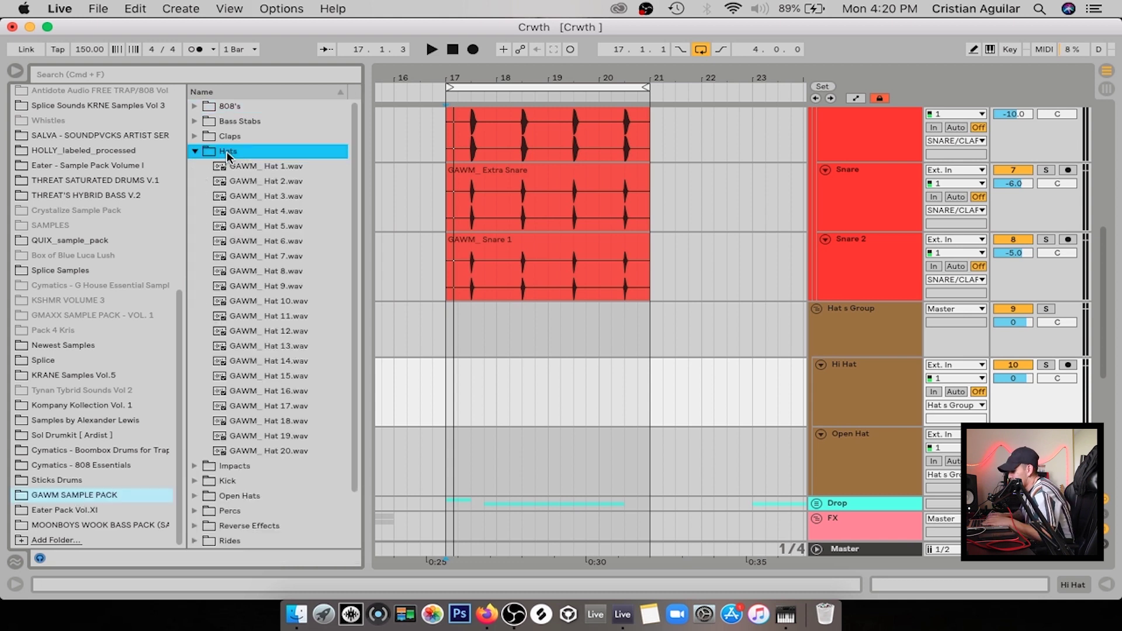
# - Audition the hat samples, choose GAWM_ Hat 12.wav for the Hi Hat track and set that track's volume to -7 dB
pyautogui.press('Down')
pyautogui.press('Down')
pyautogui.press('Down')
pyautogui.press('Down')
pyautogui.press('Down')
pyautogui.press('Down')
pyautogui.press('Down')
pyautogui.press('Down')
pyautogui.press('Down')
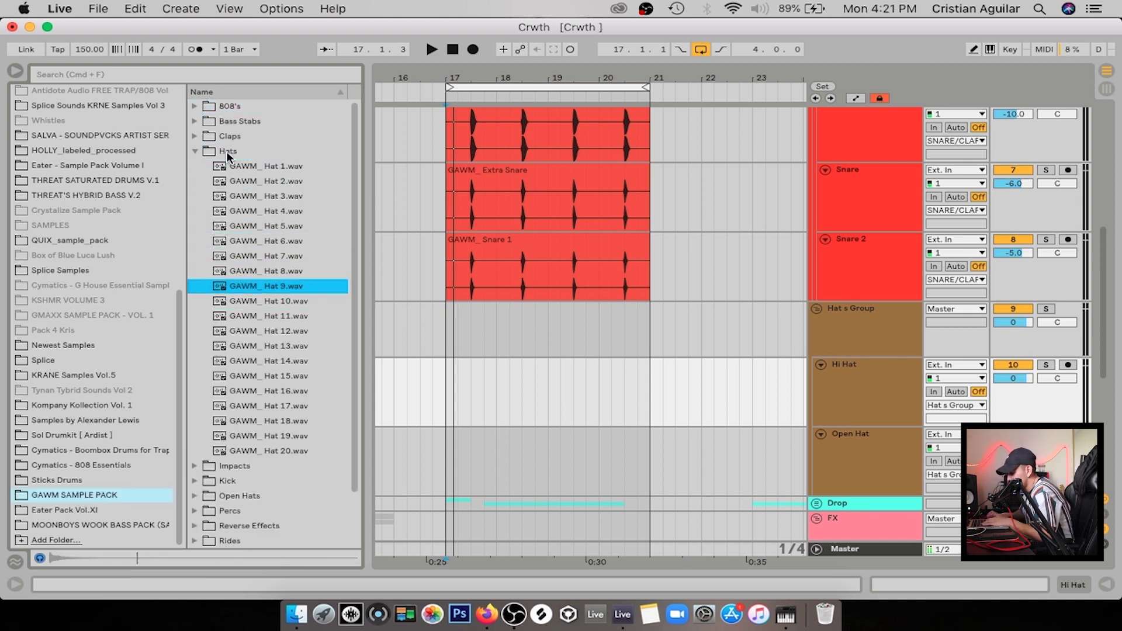
pyautogui.click(271, 176)
pyautogui.click(276, 328)
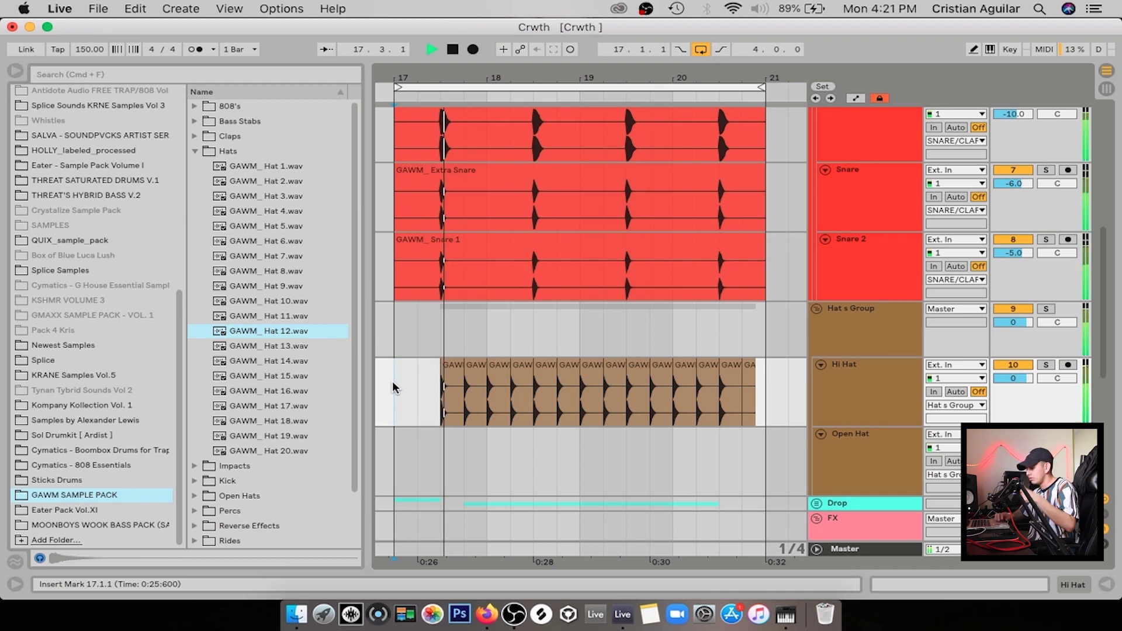
pyautogui.click(1022, 380)
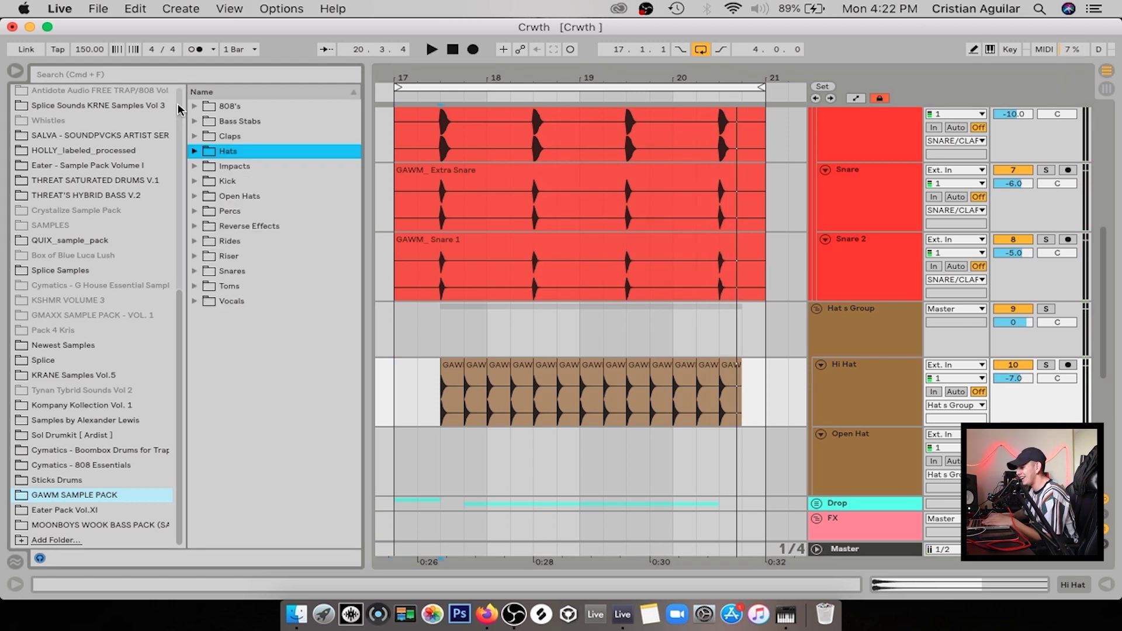
# - Audition the Open Hats samples, choose GAWM_ Hat 9.wav for the Open Hat track and play the loop
pyautogui.click(230, 197)
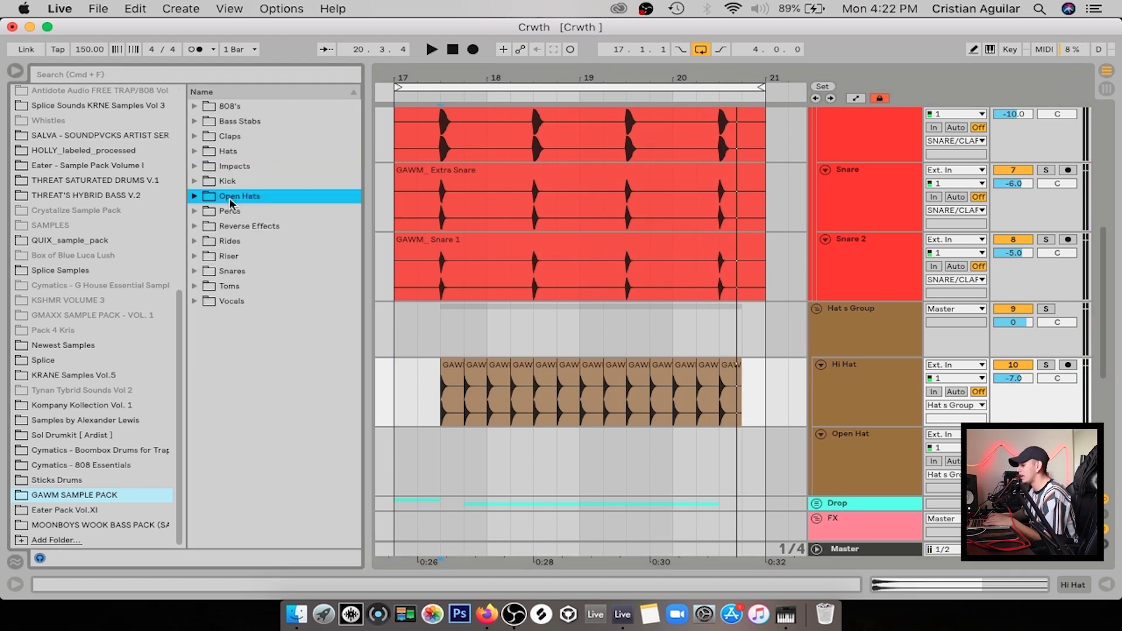
pyautogui.press('Right')
pyautogui.press('Down')
pyautogui.press('Down')
pyautogui.press('Down')
pyautogui.press('Down')
pyautogui.press('Down')
pyautogui.press('Down')
pyautogui.press('Down')
pyautogui.press('Down')
pyautogui.press('Down')
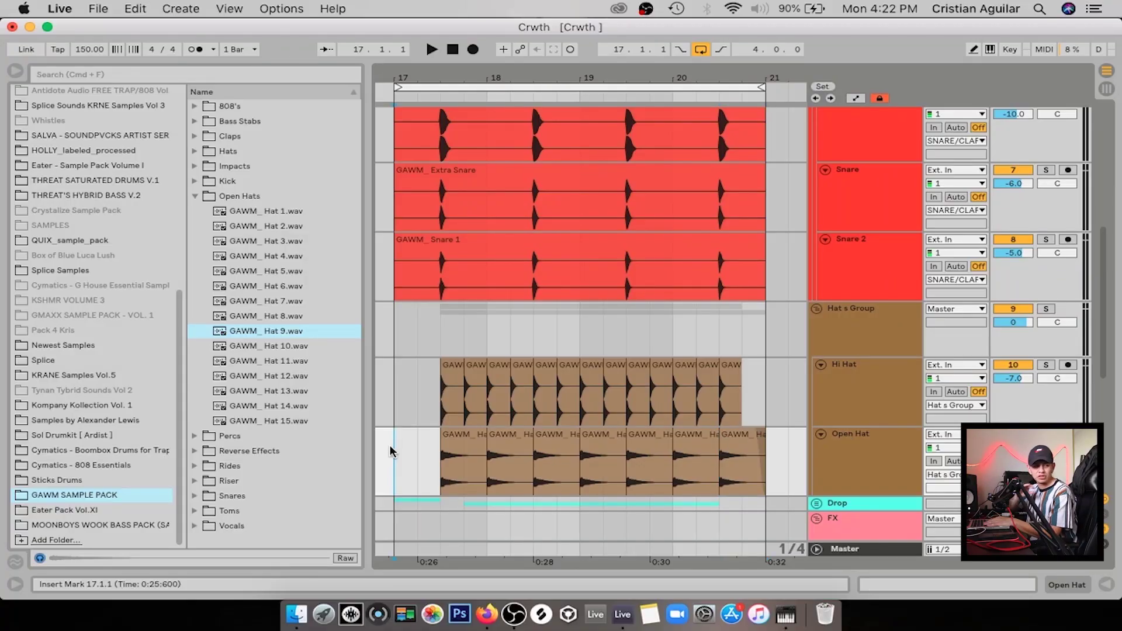
pyautogui.press('space')
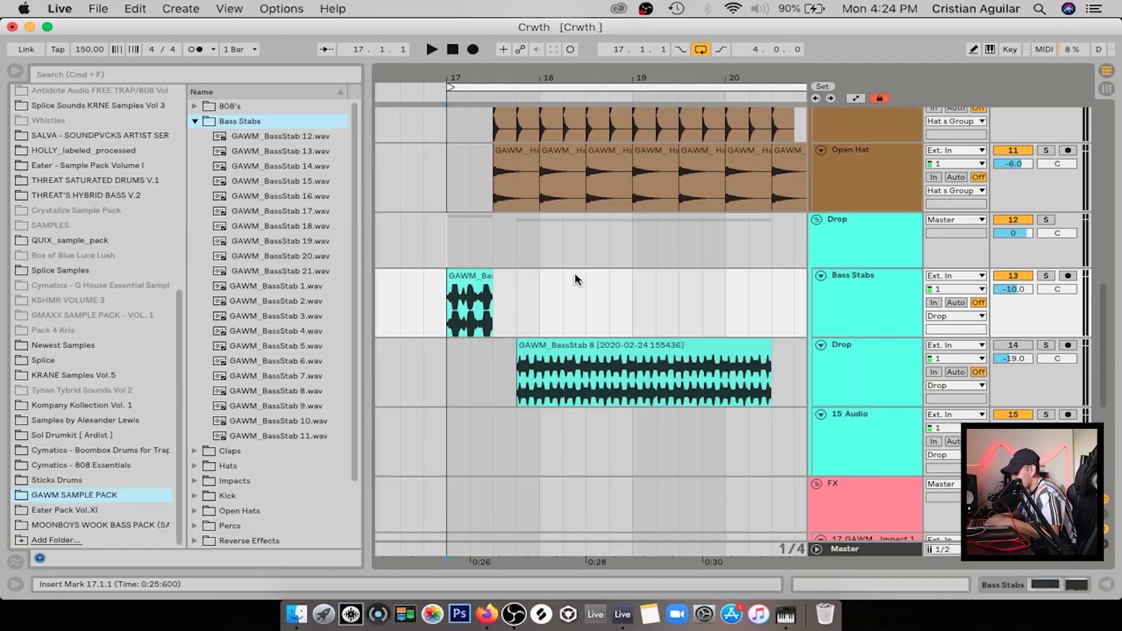
# - Preview GAWM_BassStab 8.wav and use it for the clip at bar 17 on the Bass Stabs track
pyautogui.press('+')
pyautogui.press('+')
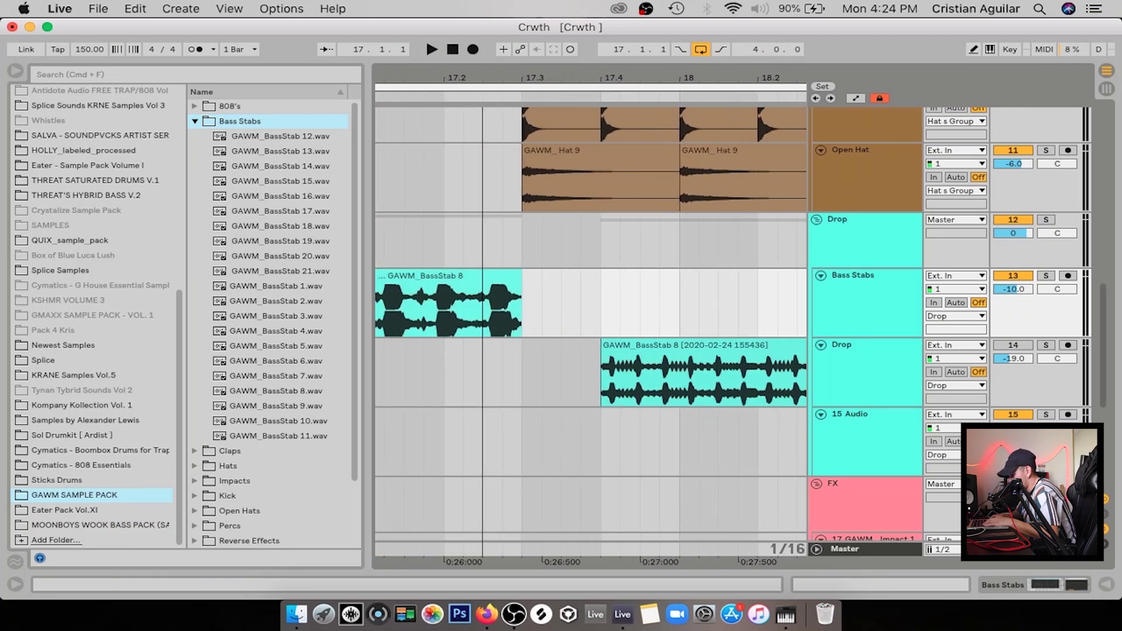
pyautogui.click(272, 390)
pyautogui.press('space')
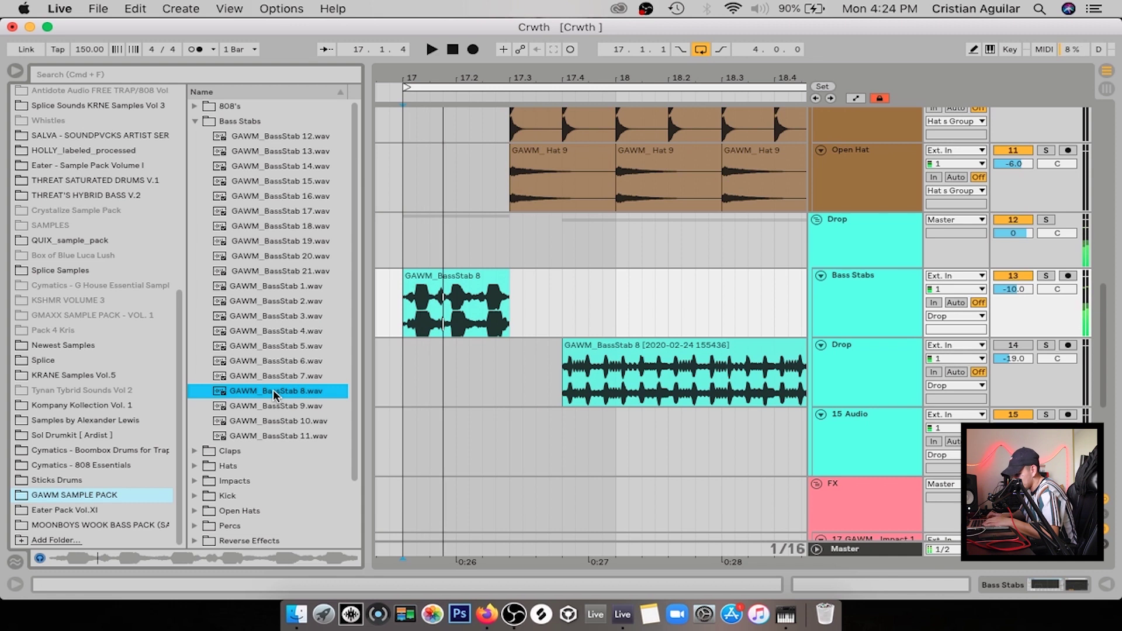
pyautogui.click(477, 276)
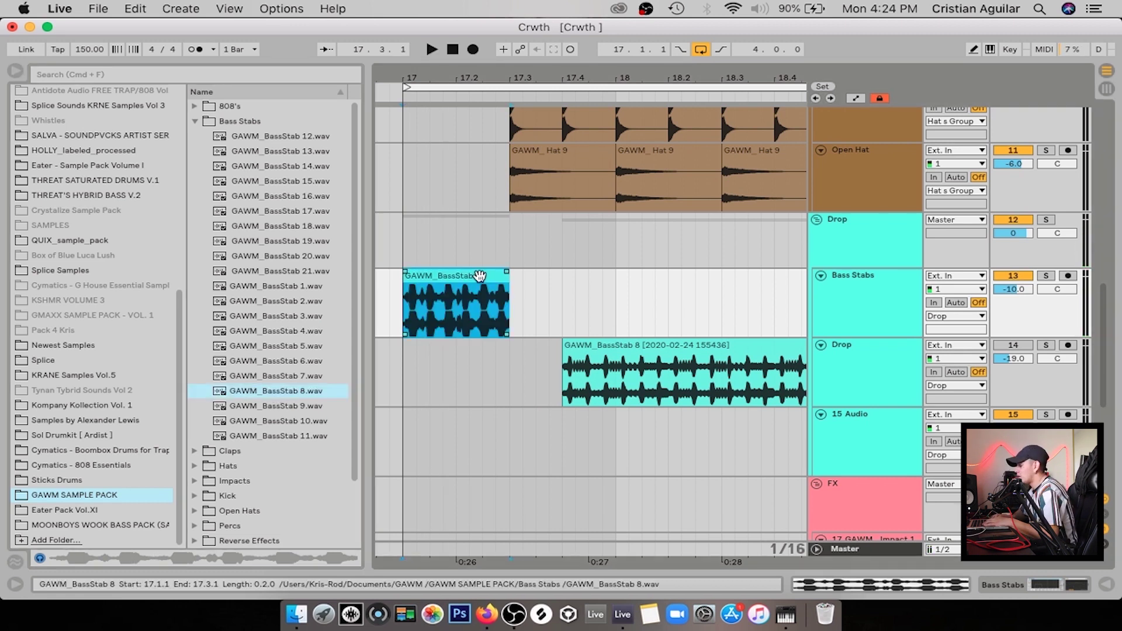
# - Turn on Warp for the BassStab 8 clip and transpose it by 1 semitone
pyautogui.scroll(10, 574, 237)
pyautogui.scroll(-10, 576, 243)
pyautogui.doubleClick(535, 234)
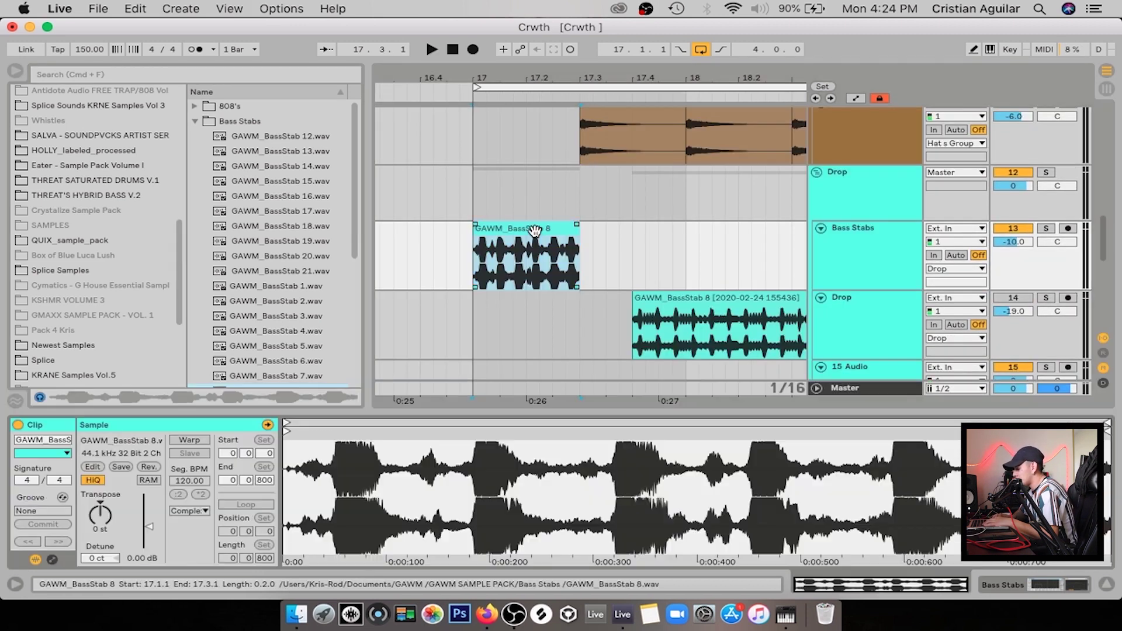
pyautogui.click(188, 440)
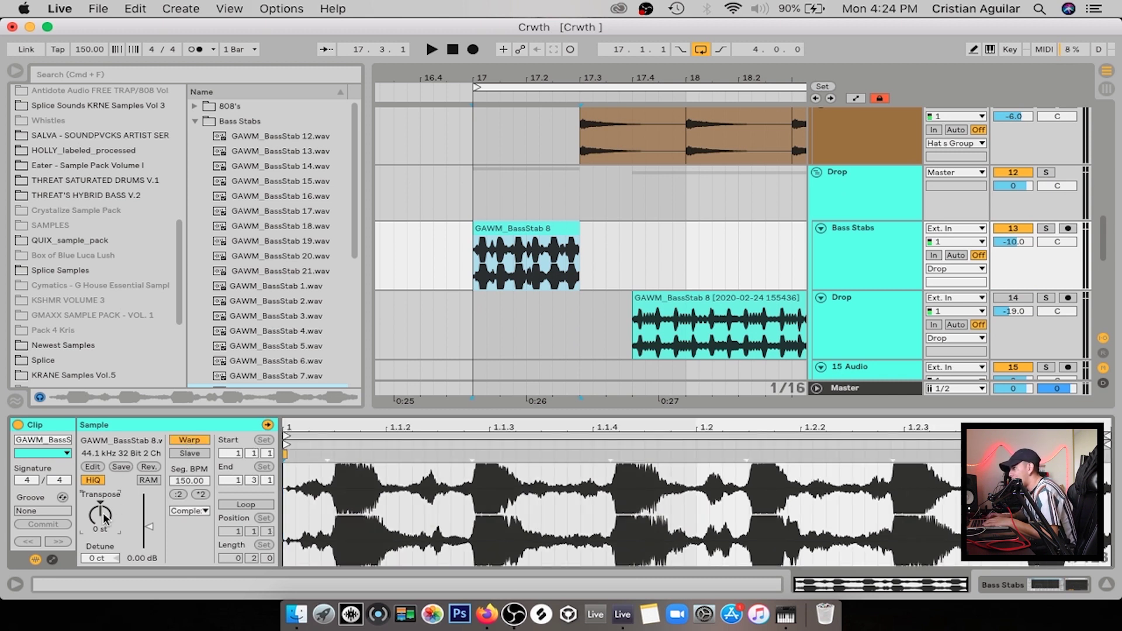
pyautogui.click(555, 263)
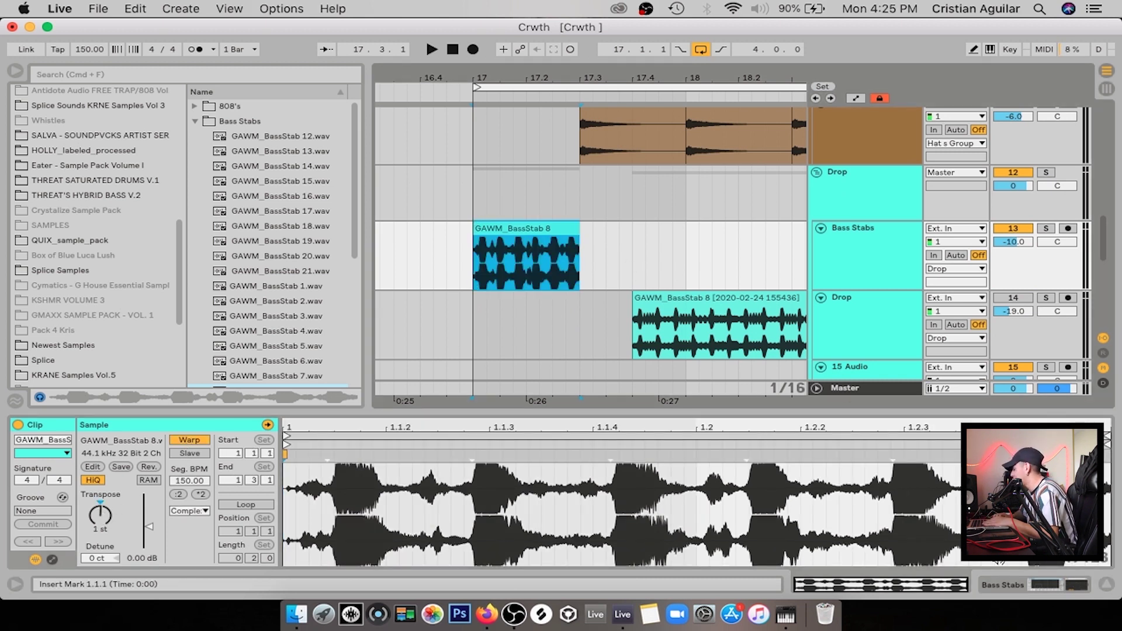
# - Enable the EQ Eight on the Bass Stabs track, solo the track and raise the low-pass filter's cutoff
pyautogui.hotkey('shift', 'Tab')
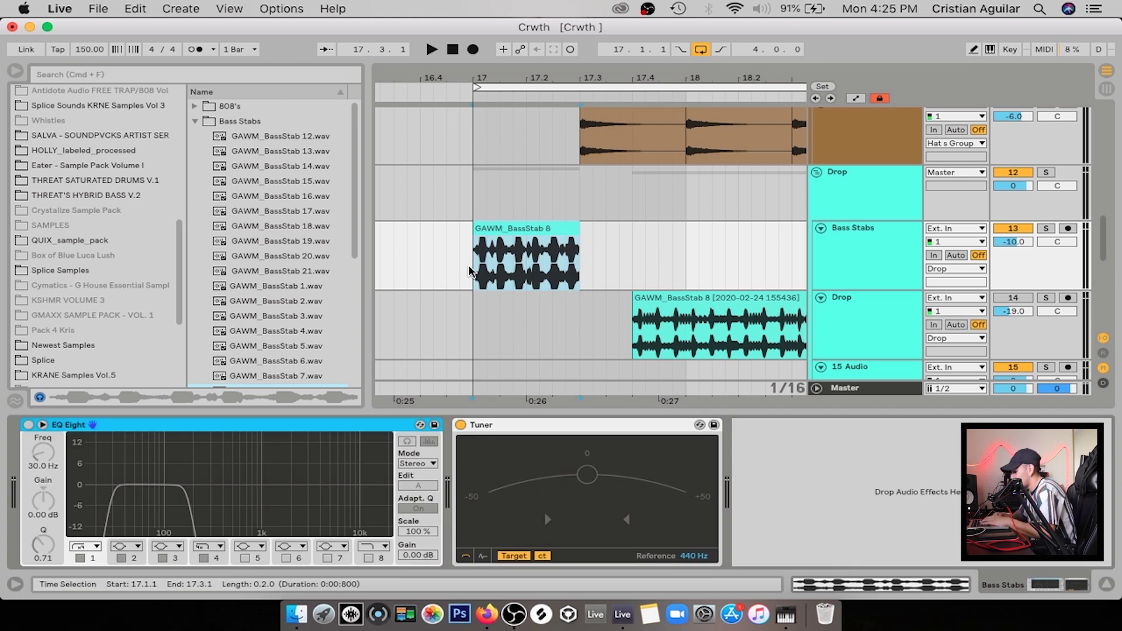
pyautogui.press('0')
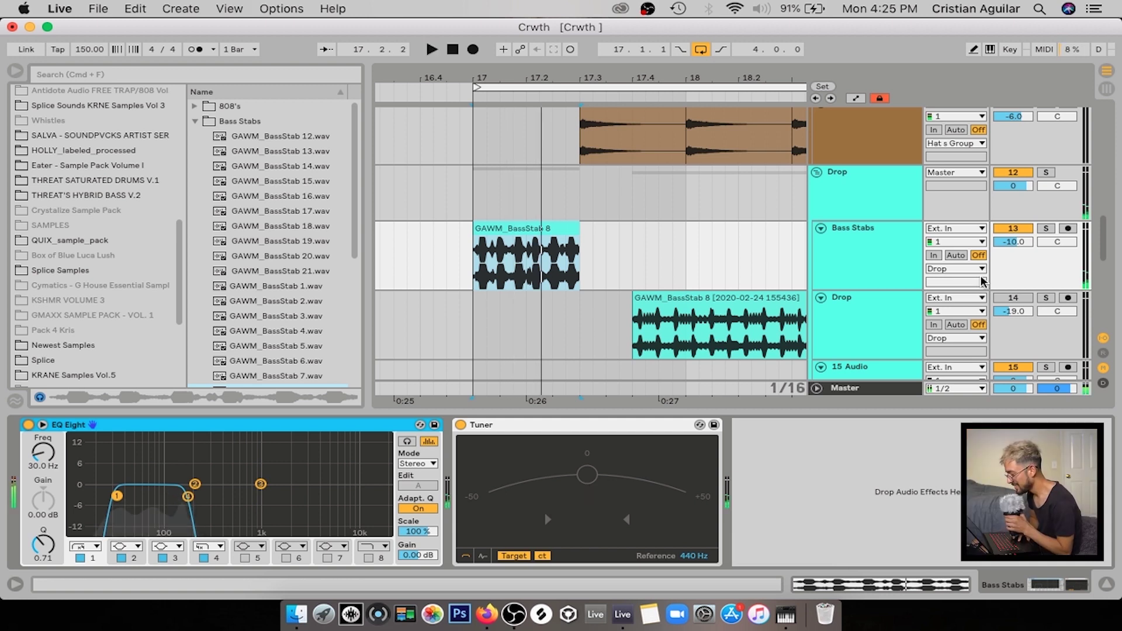
pyautogui.click(1048, 229)
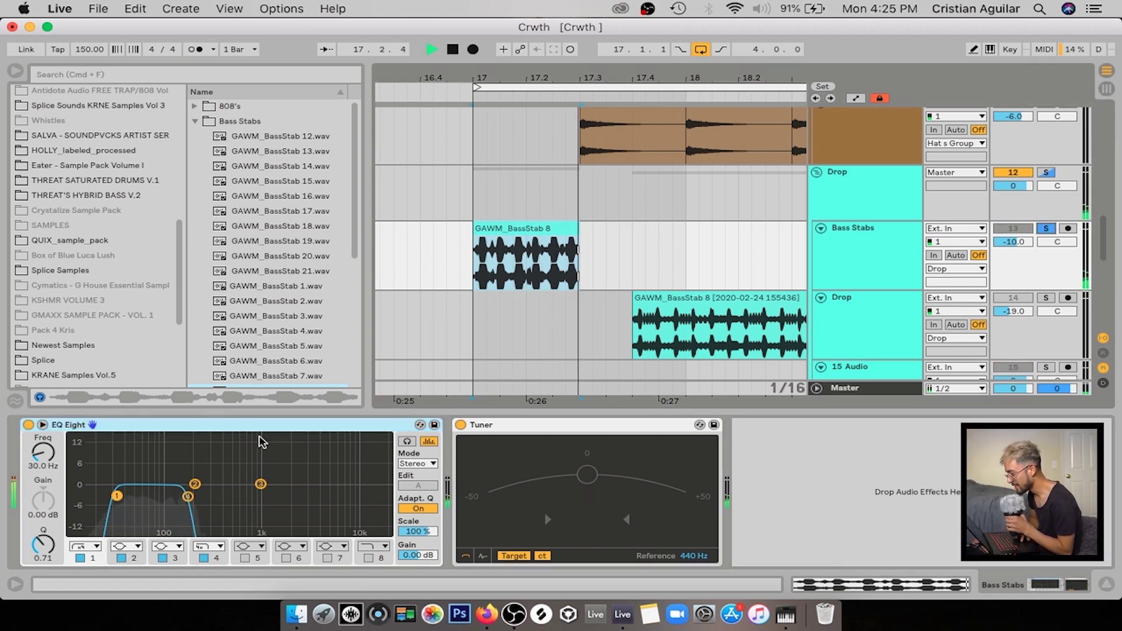
pyautogui.moveTo(188, 496); pyautogui.dragTo(215, 497)
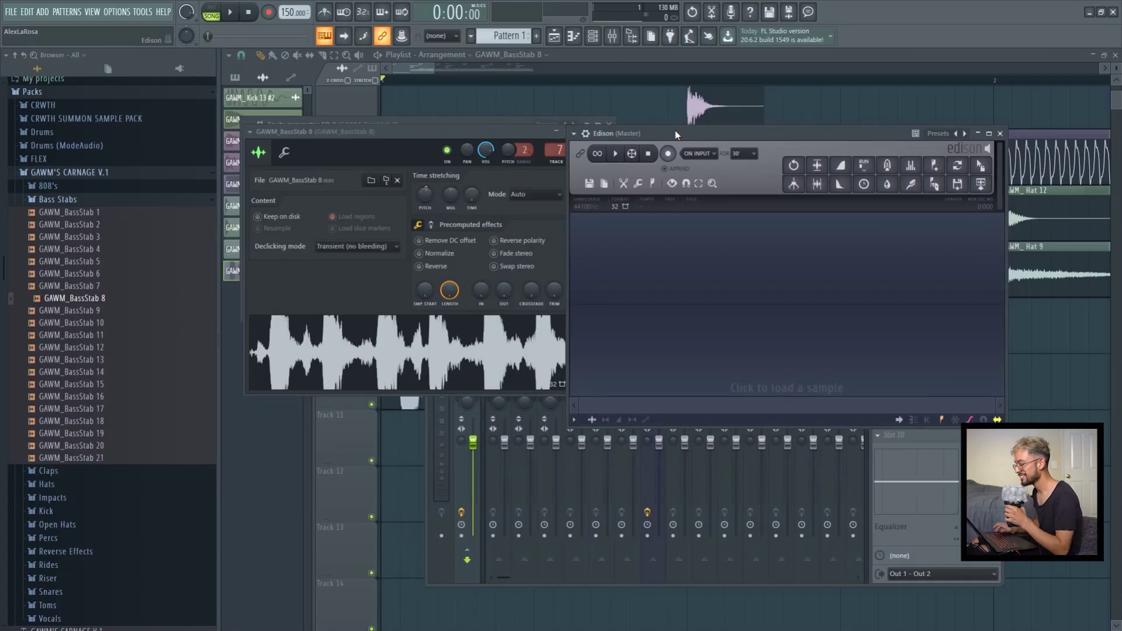
# - Load the GAWM_BassStab 8 waveform from its channel settings into Edison on the Master track
pyautogui.moveTo(676, 131); pyautogui.dragTo(702, 133)
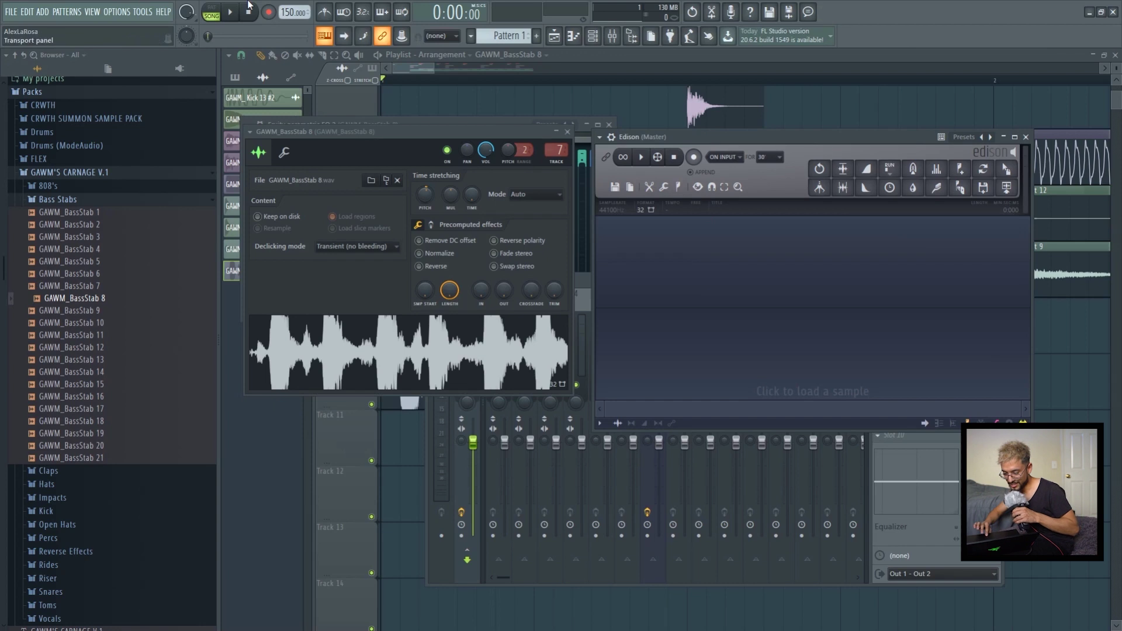
pyautogui.moveTo(421, 348); pyautogui.dragTo(738, 264)
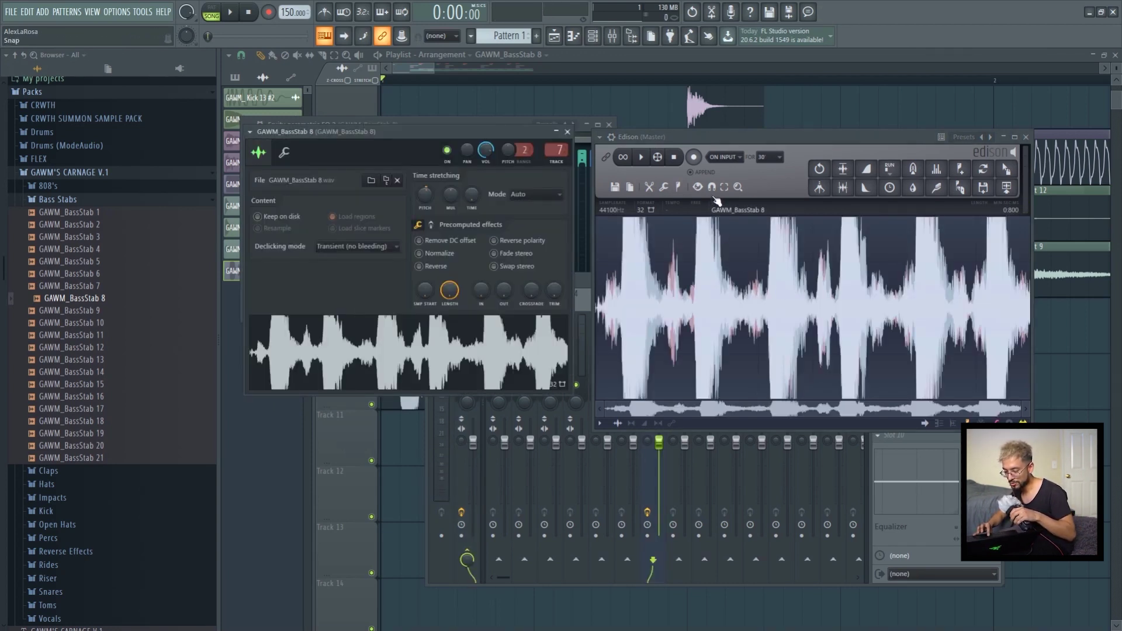
pyautogui.click(679, 189)
pyautogui.click(756, 357)
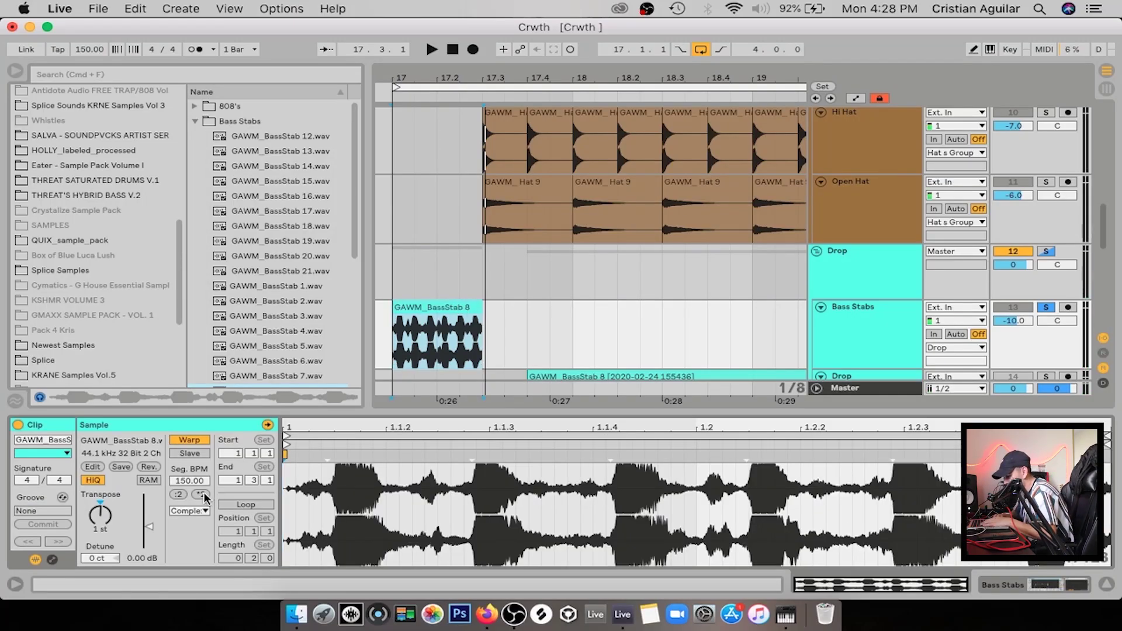
# - In Ableton Live, double the BassStab 8 clip's Seg. BPM to 300, set its warp mode to Beats and play it
pyautogui.click(202, 495)
pyautogui.click(190, 511)
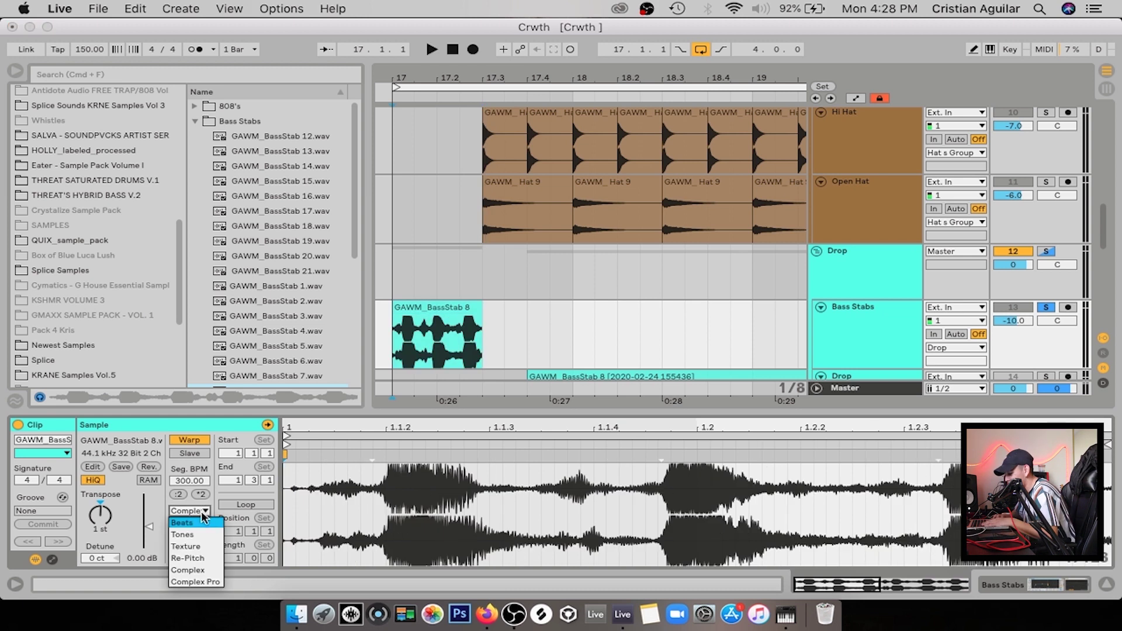
pyautogui.click(186, 525)
pyautogui.press('space')
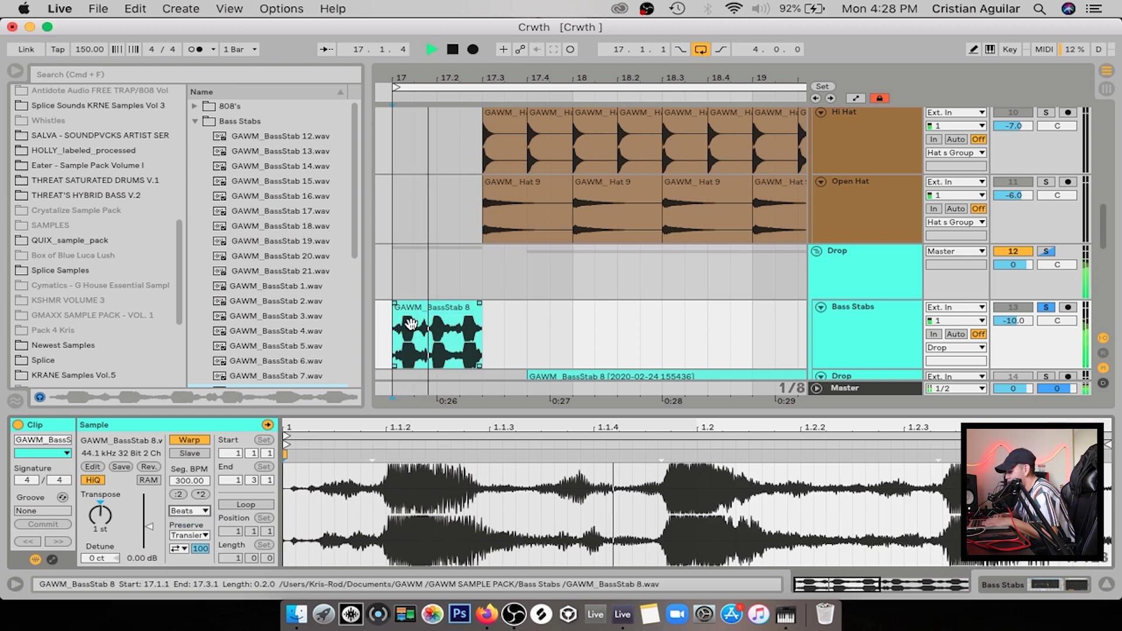
# - Turn off transient looping in the BassStab 8 clip's Beats warp settings, with Preserve kept on Transients
pyautogui.click(192, 538)
pyautogui.press('space')
pyautogui.click(184, 549)
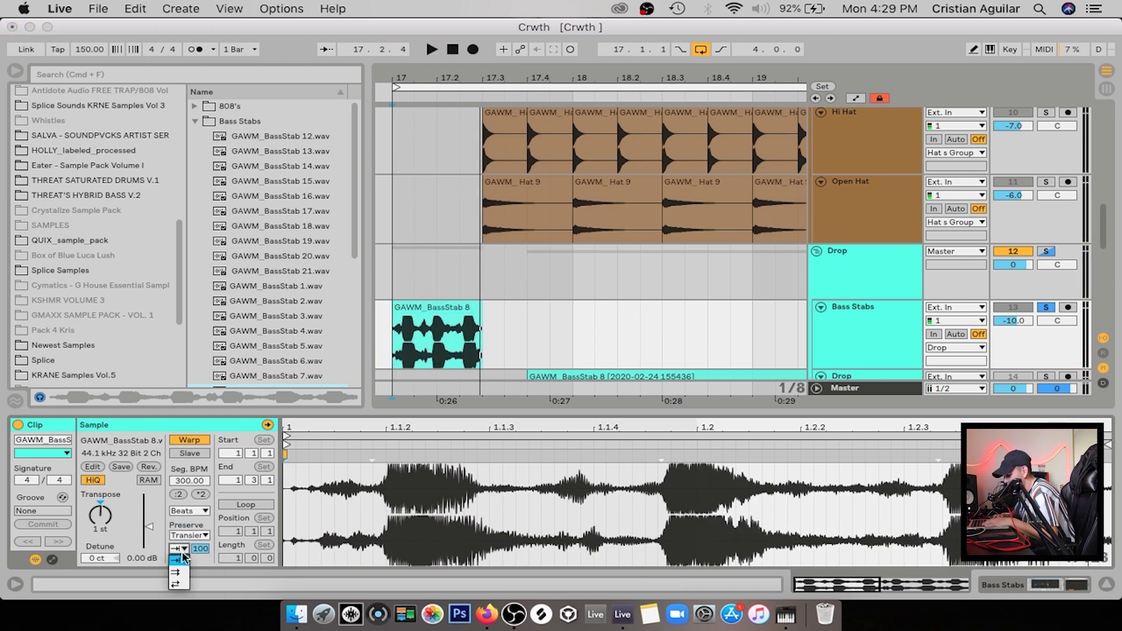
pyautogui.click(181, 563)
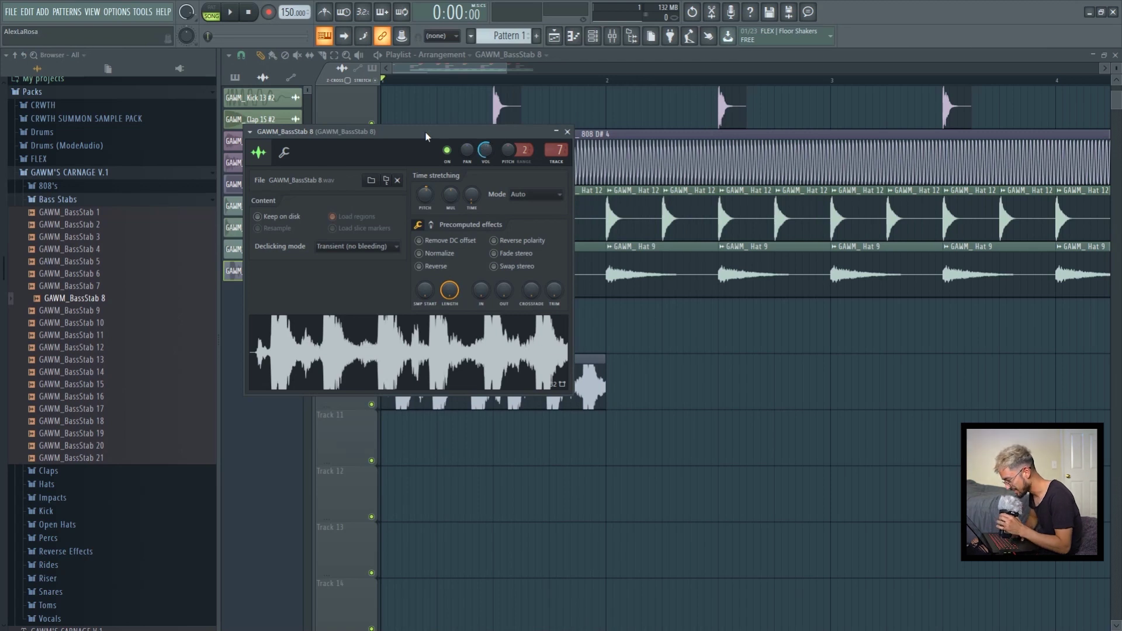
# - In FL Studio, reopen the GAWM_BassStab 8 channel settings and create an automation clip for its channel volume
pyautogui.press('Escape')
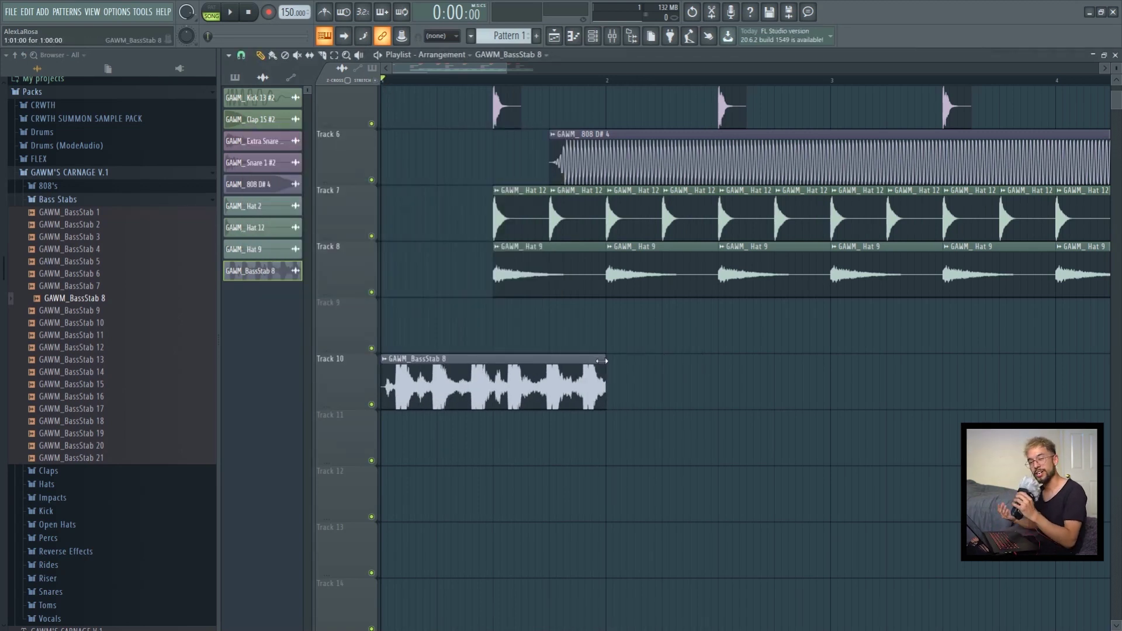
pyautogui.doubleClick(573, 374)
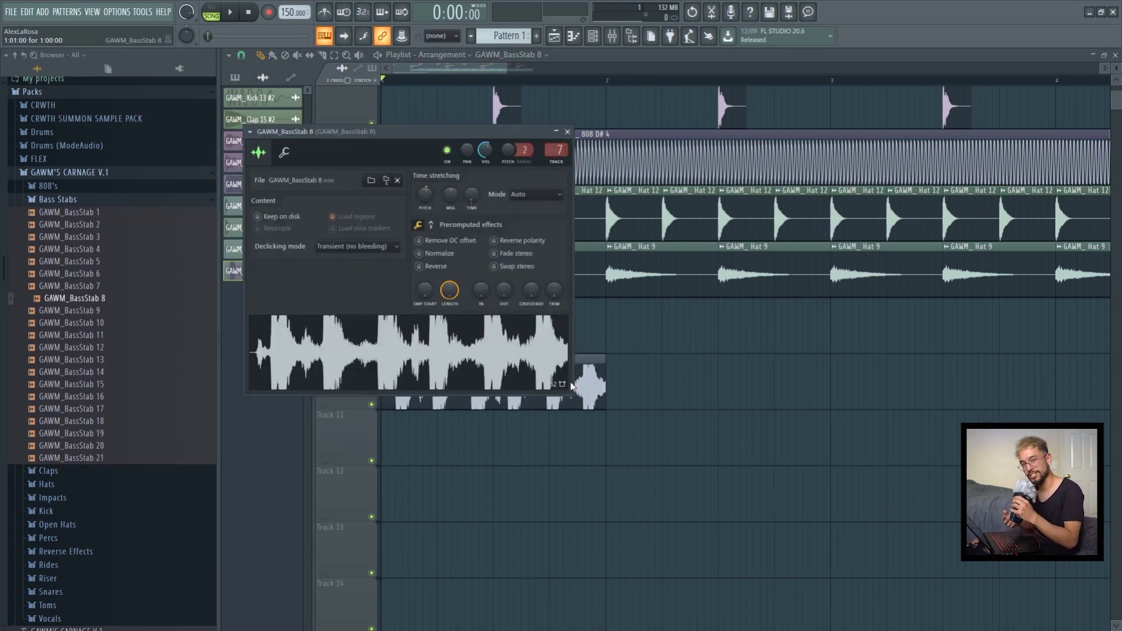
pyautogui.rightClick(484, 155)
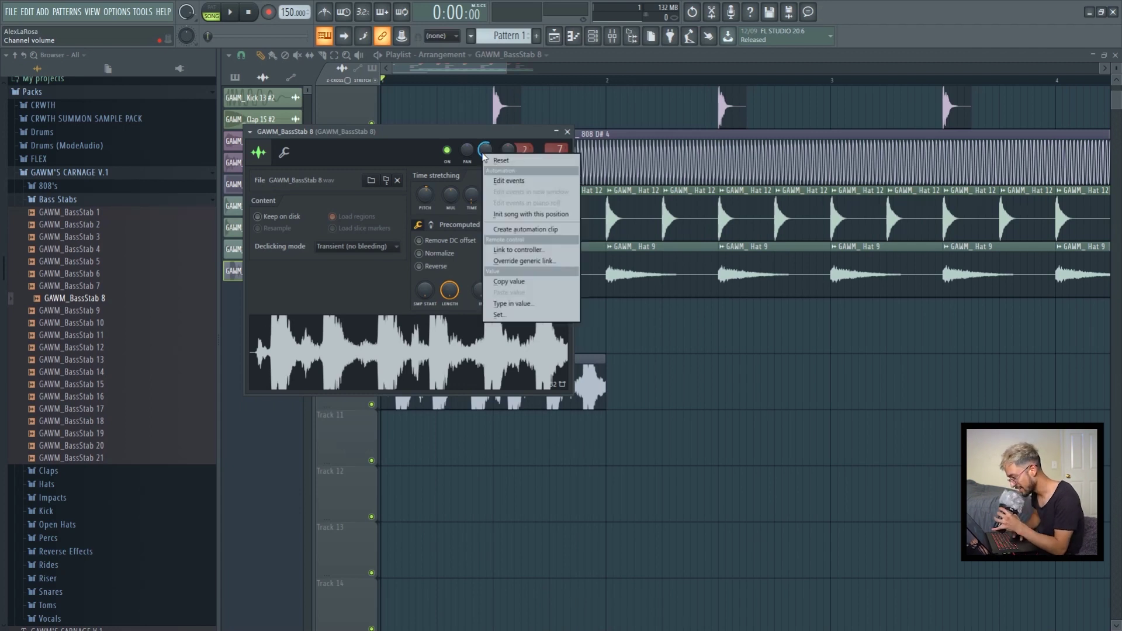
pyautogui.click(538, 219)
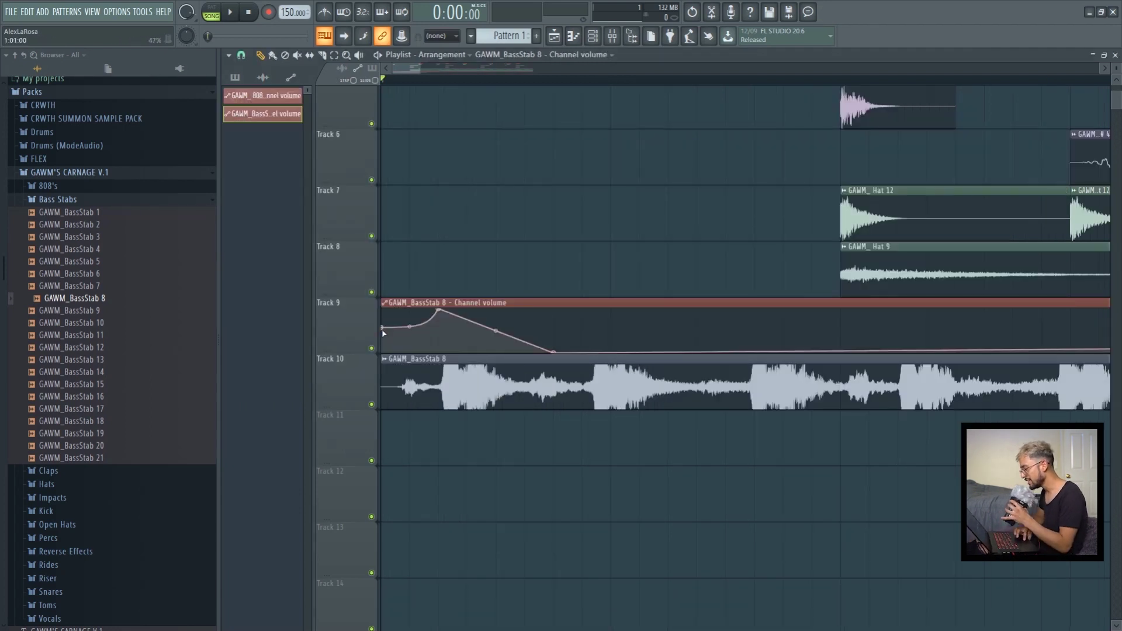
# - Shape the BassStab 8 volume automation on Track 9 into a quick rise and fall to zero for each stab, and play it back
pyautogui.moveTo(383, 333); pyautogui.dragTo(383, 353)
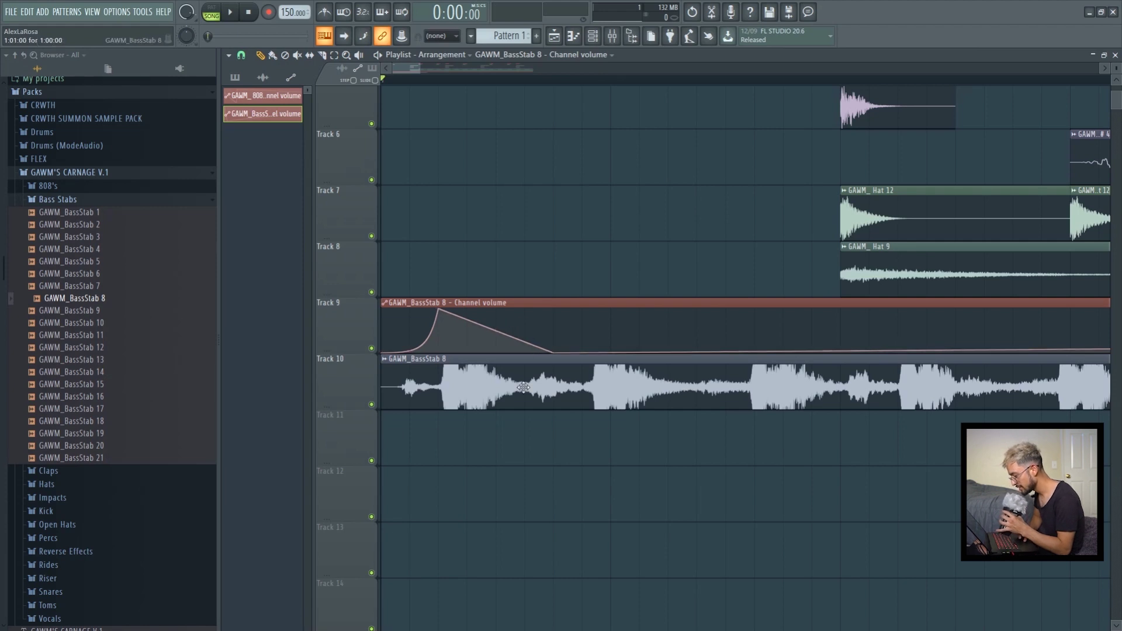
pyautogui.rightClick(612, 347)
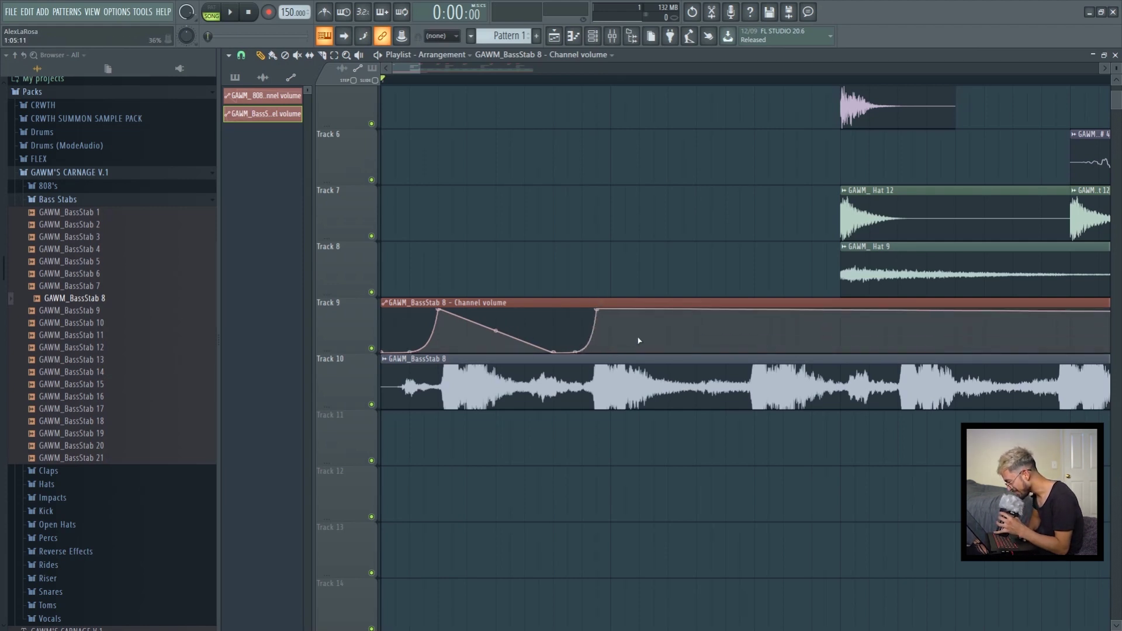
pyautogui.click(699, 337)
pyautogui.moveTo(699, 337); pyautogui.dragTo(710, 352)
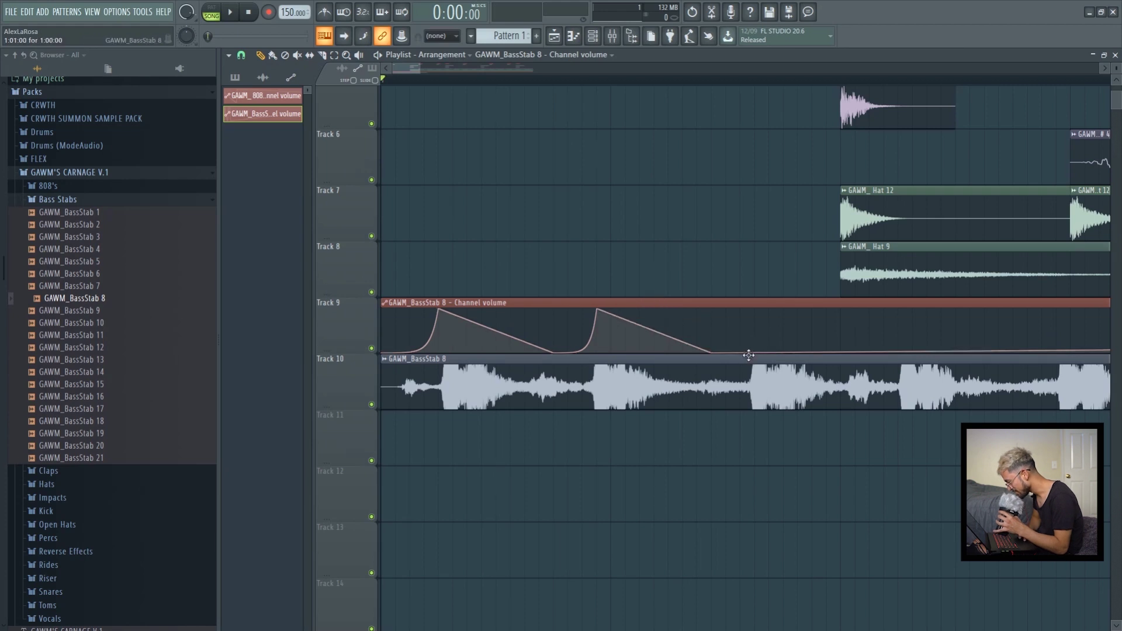
pyautogui.press('space')
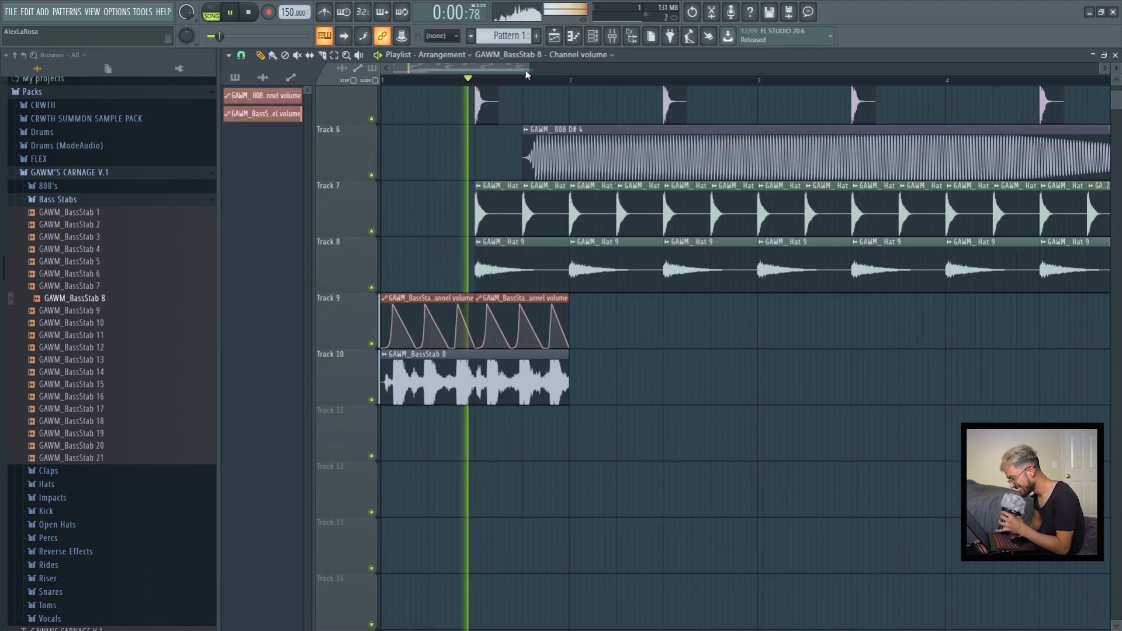
pyautogui.moveTo(525, 68); pyautogui.dragTo(502, 71)
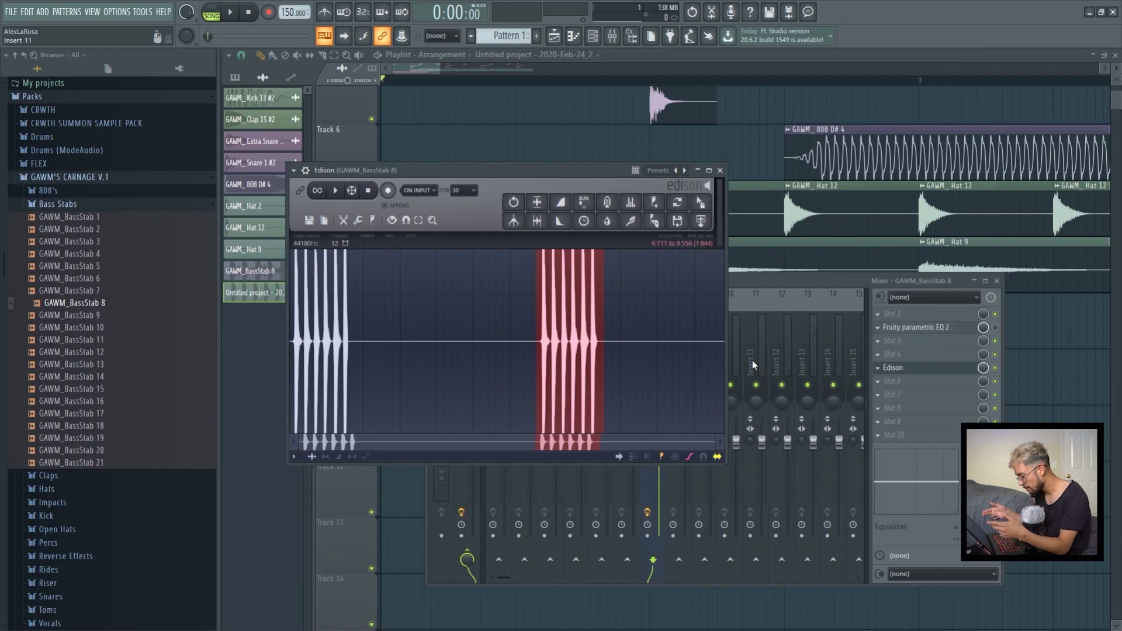
# - Record the volume-shaped BassStab 8 playback into Edison on the GAWM_BassStab 8 mixer track and reopen the recording
pyautogui.hotkey('ctrl', 'r')
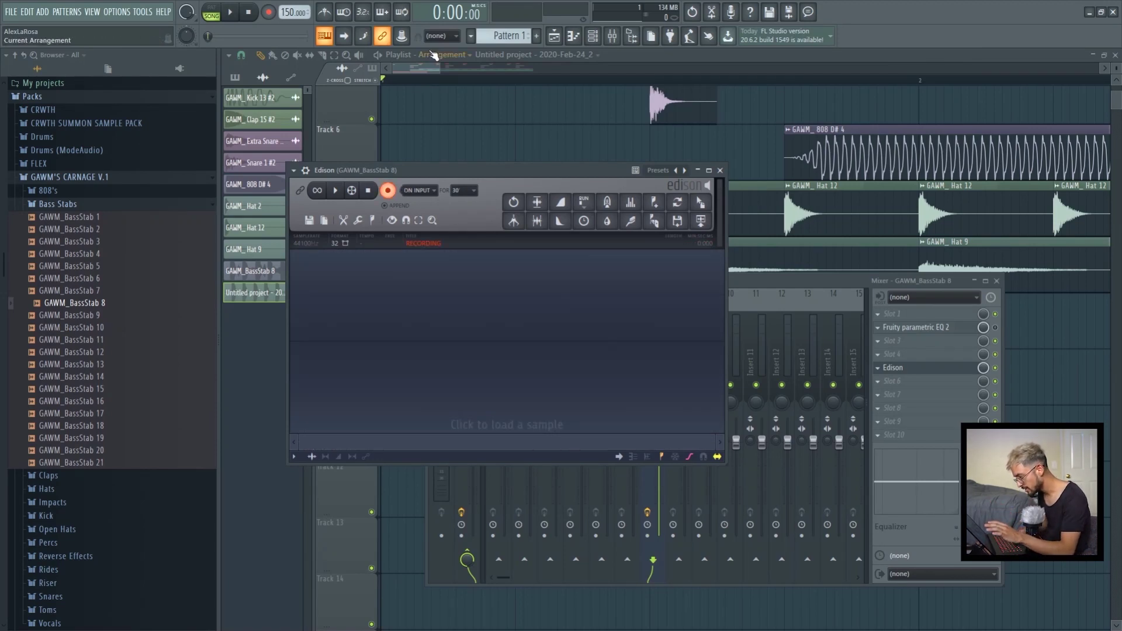
pyautogui.click(422, 57)
pyautogui.press('space')
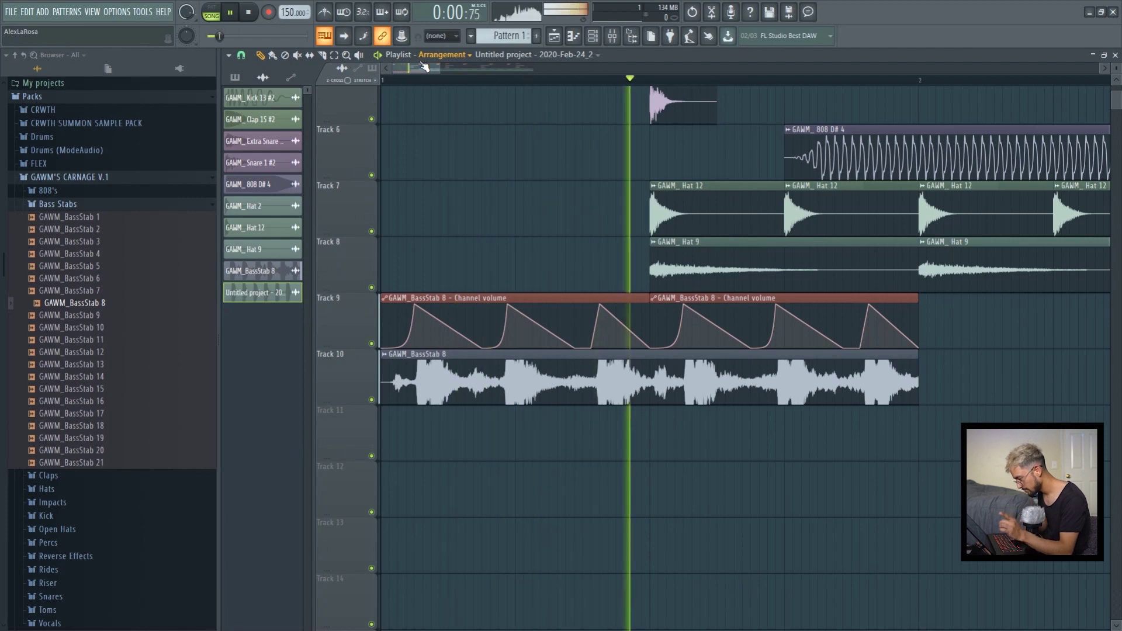
pyautogui.press('F9')
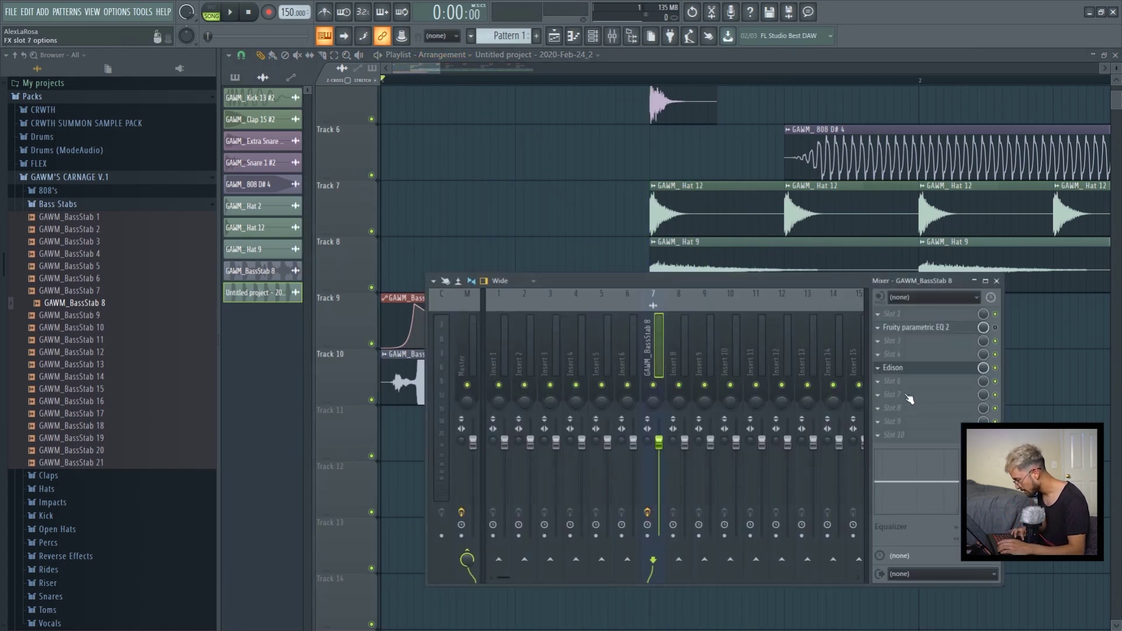
pyautogui.click(934, 383)
pyautogui.press('Escape')
pyautogui.click(912, 368)
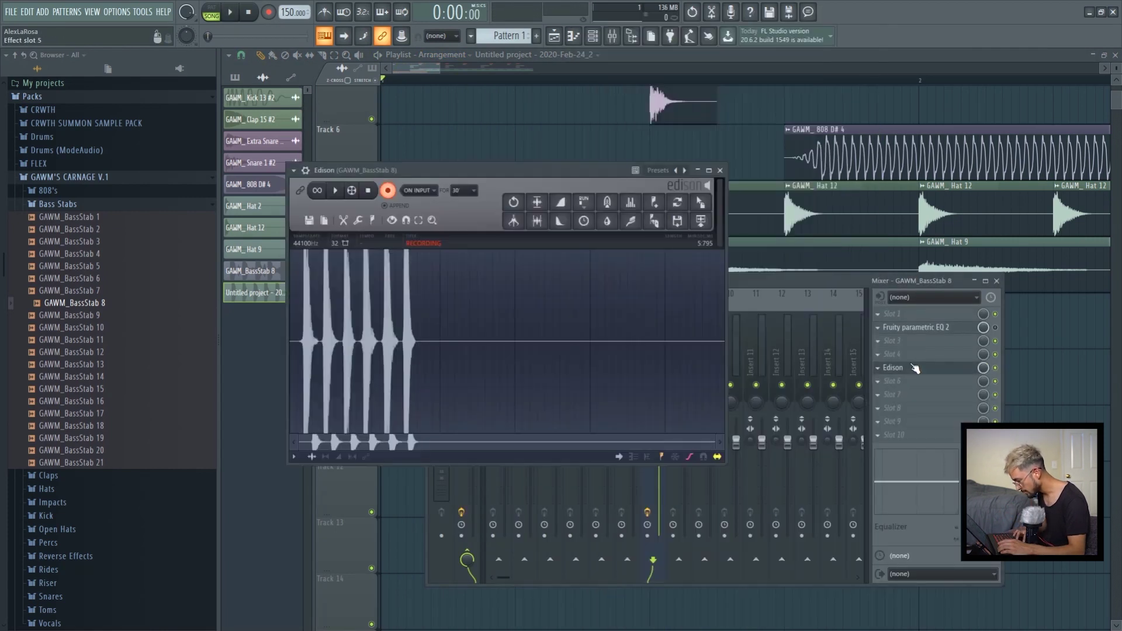
# - Select the whole Edison recording and place it in the playlist below the BassStab 8 clip as an audio clip
pyautogui.hotkey('ctrl', 'a')
pyautogui.click(678, 220)
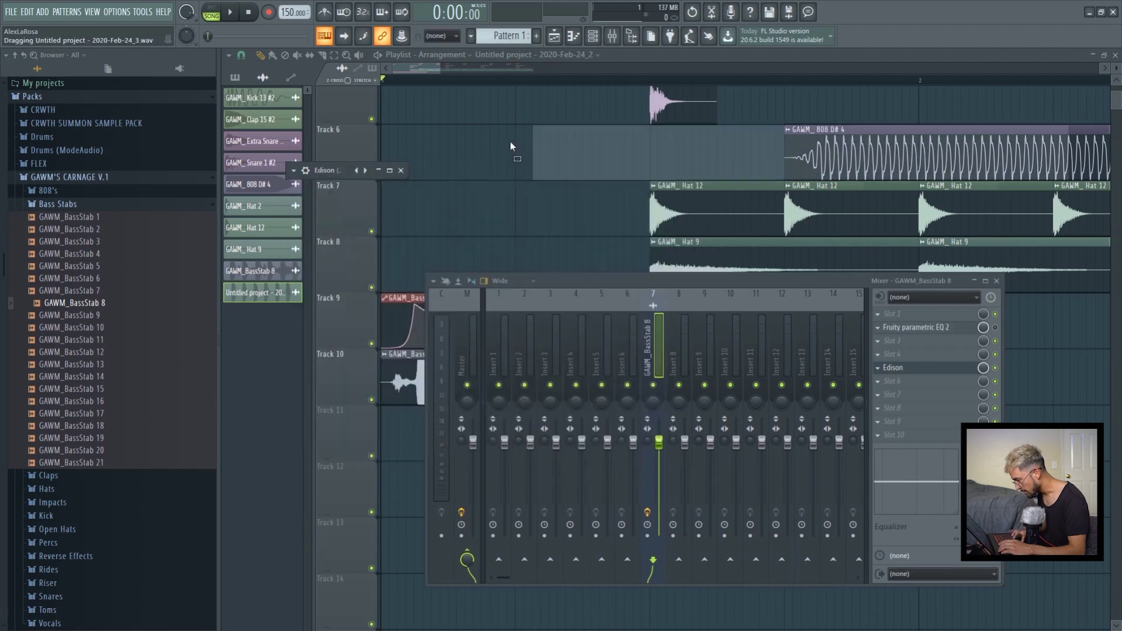
pyautogui.click(531, 146)
pyautogui.moveTo(531, 145); pyautogui.dragTo(447, 426)
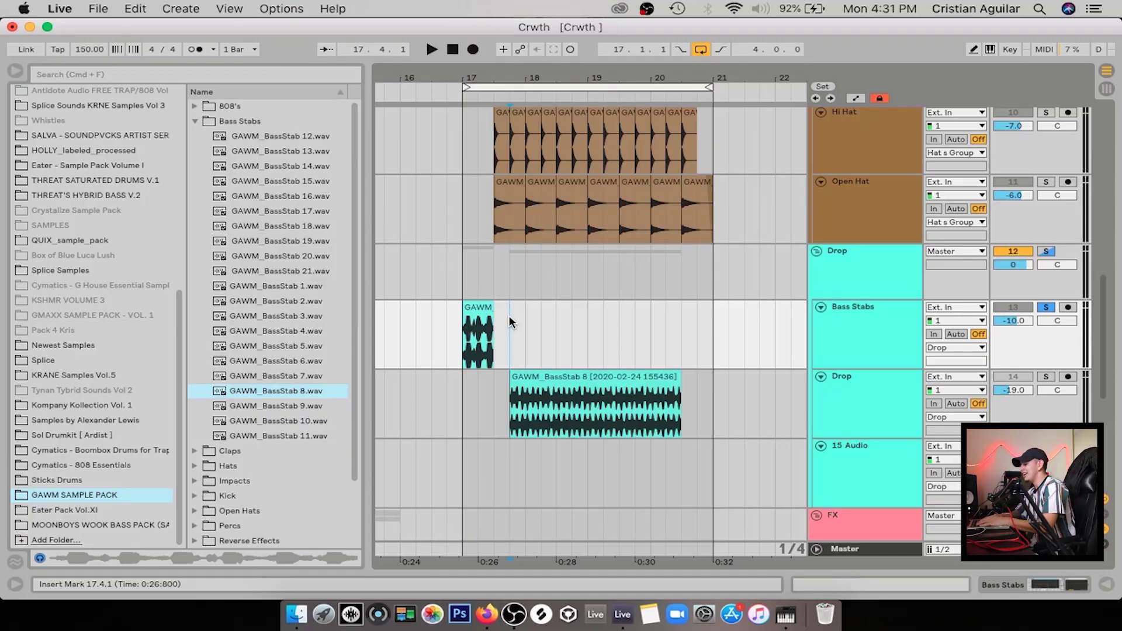
# - In Ableton Live, copy the BassStab 8 clip and repeat it along the 14 GAWM_BassStab track from 17.4 to 20.3
pyautogui.click(485, 327)
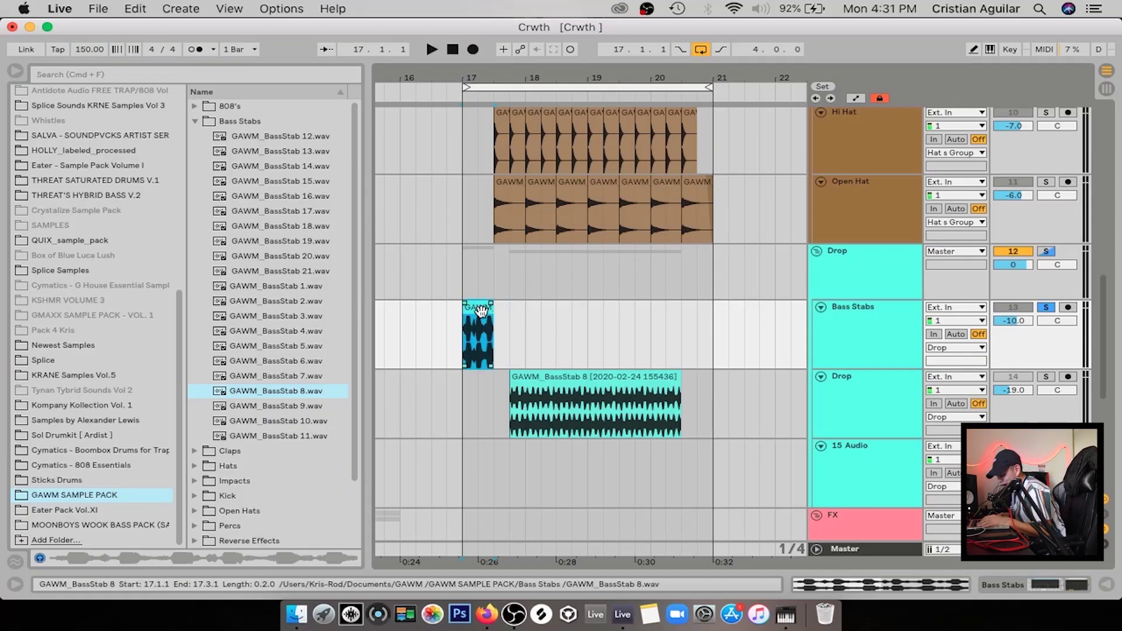
pyautogui.press('super+c')
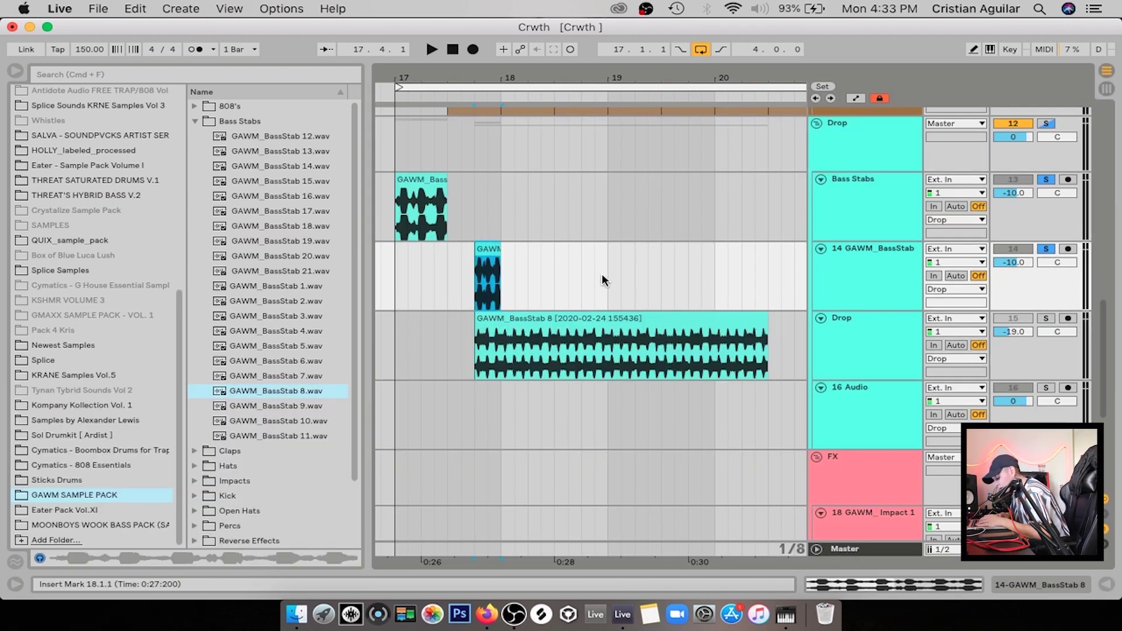
pyautogui.press('super+d')
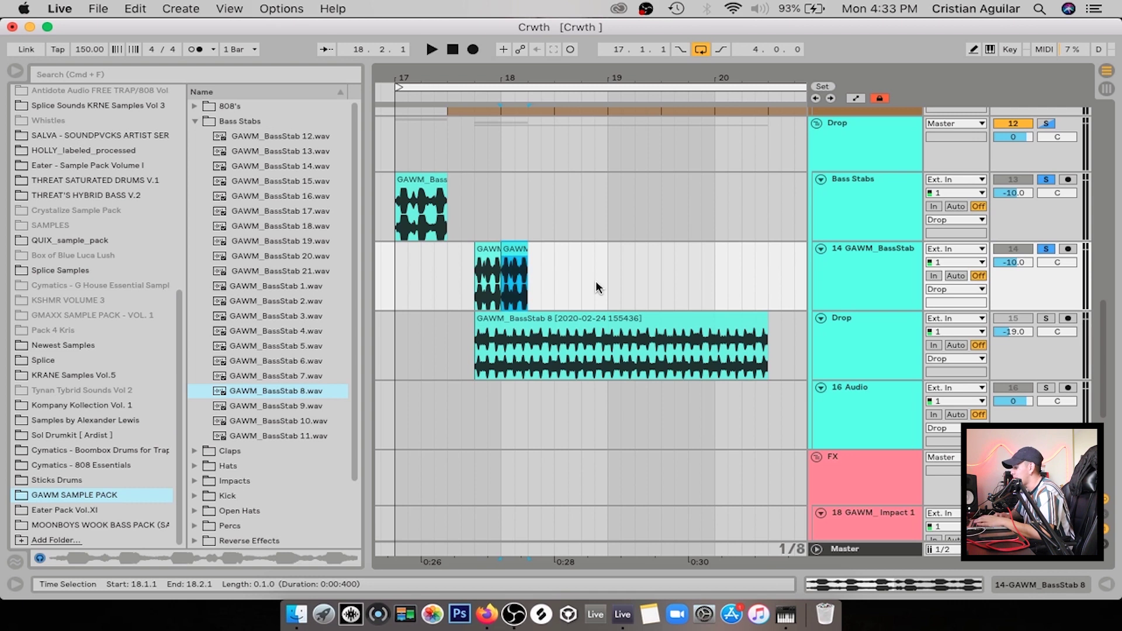
pyautogui.press('super+d')
pyautogui.press('super+d')
pyautogui.press('super+d')
pyautogui.press('super+d')
pyautogui.press('super+d')
pyautogui.press('super+d')
pyautogui.press('super+d')
pyautogui.press('super+d')
pyautogui.press('super+d')
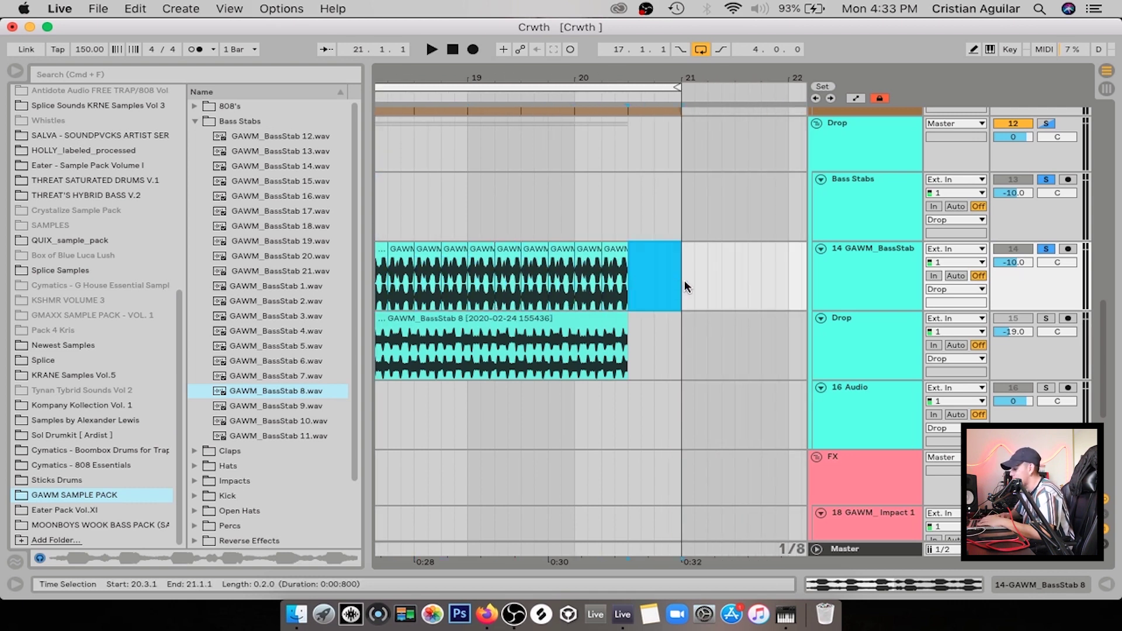
# - Play the repeated stabs on the 14 GAWM_BassStab track and consolidate them into one clip
pyautogui.click(918, 259)
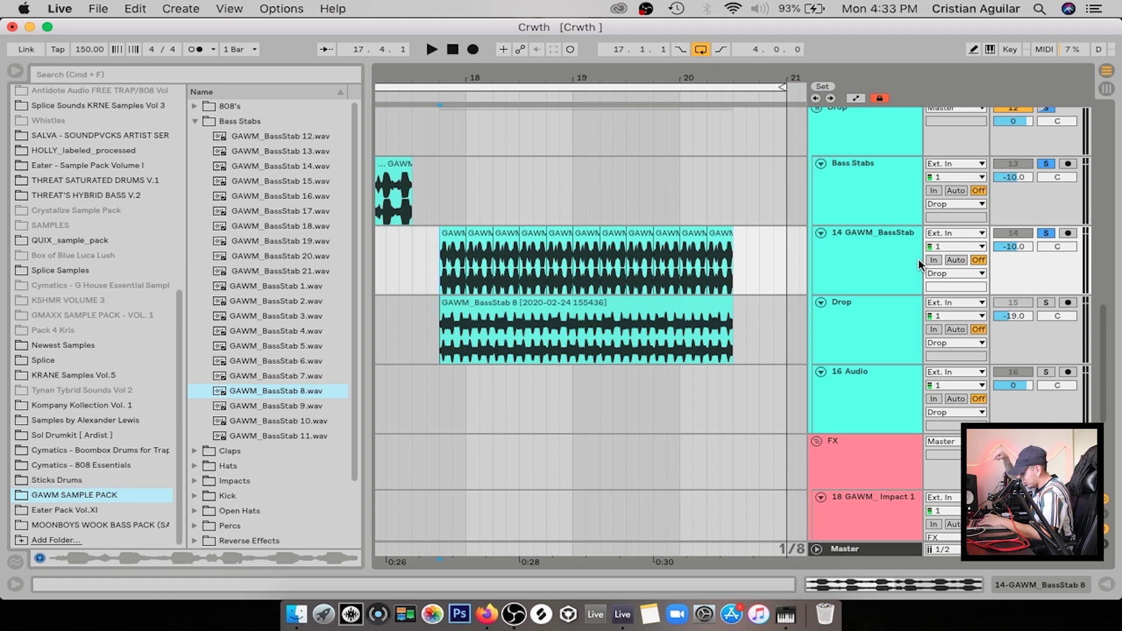
pyautogui.press('space')
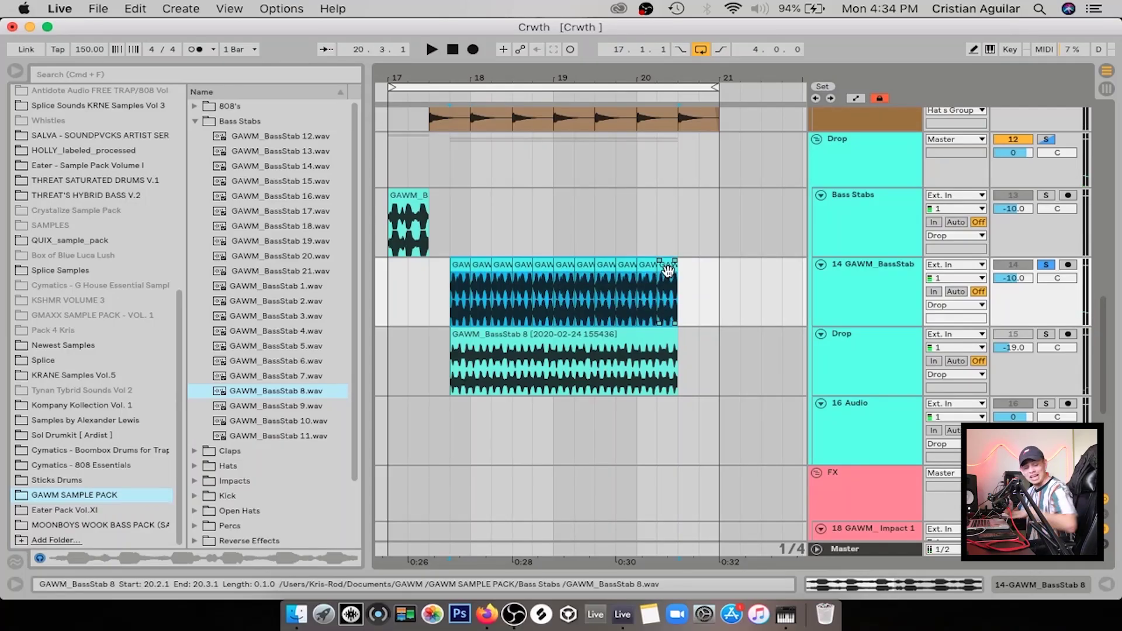
pyautogui.press('super+j')
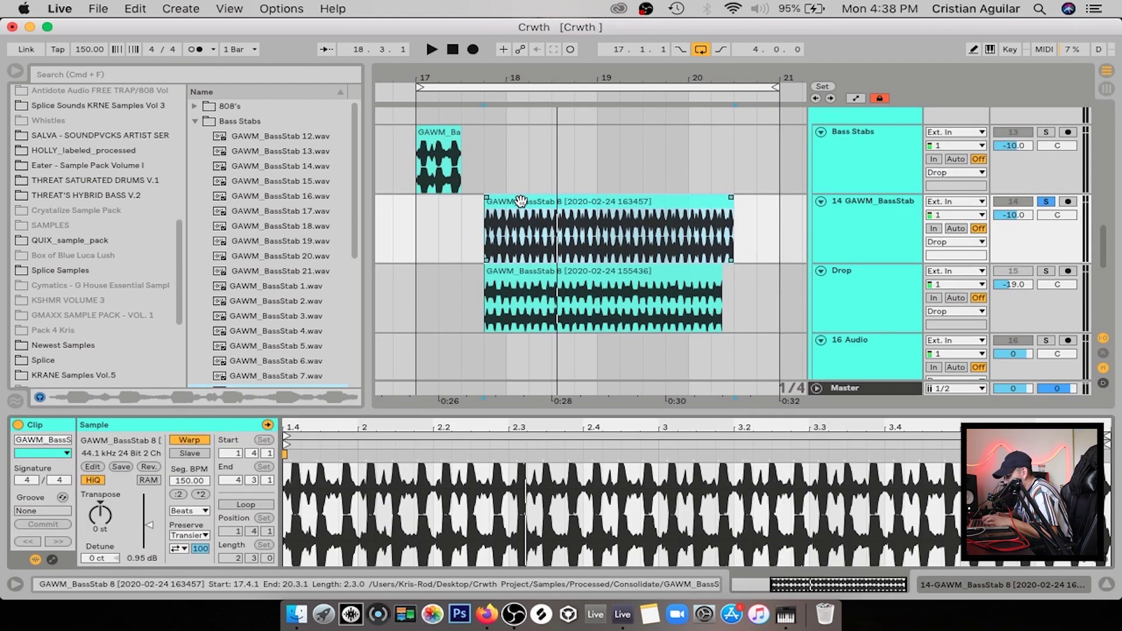
pyautogui.click(177, 549)
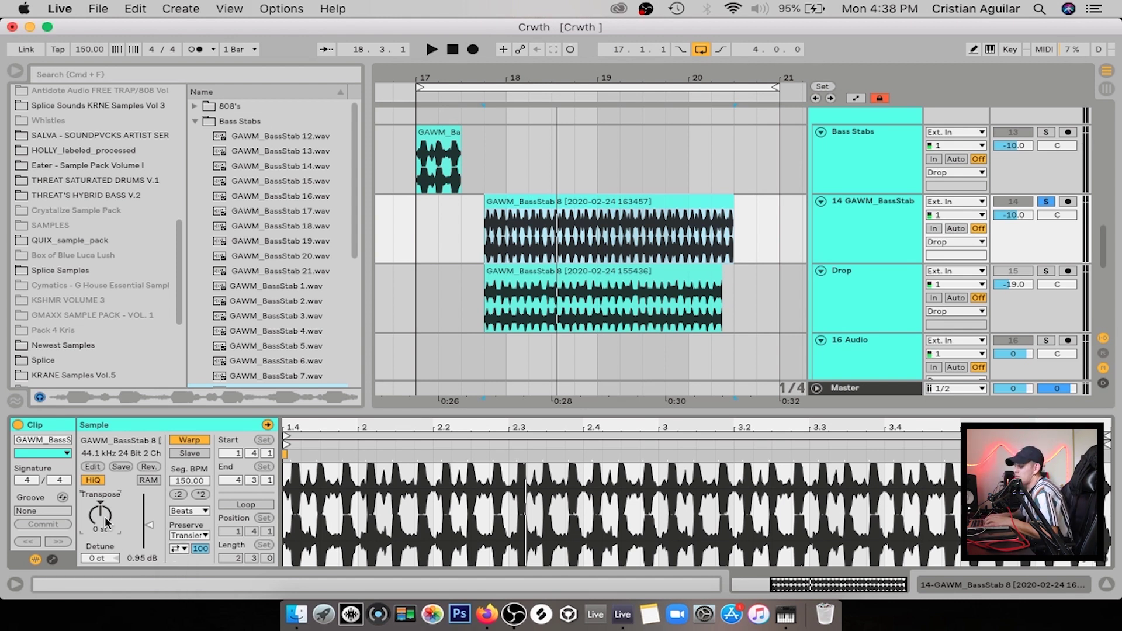
pyautogui.click(474, 229)
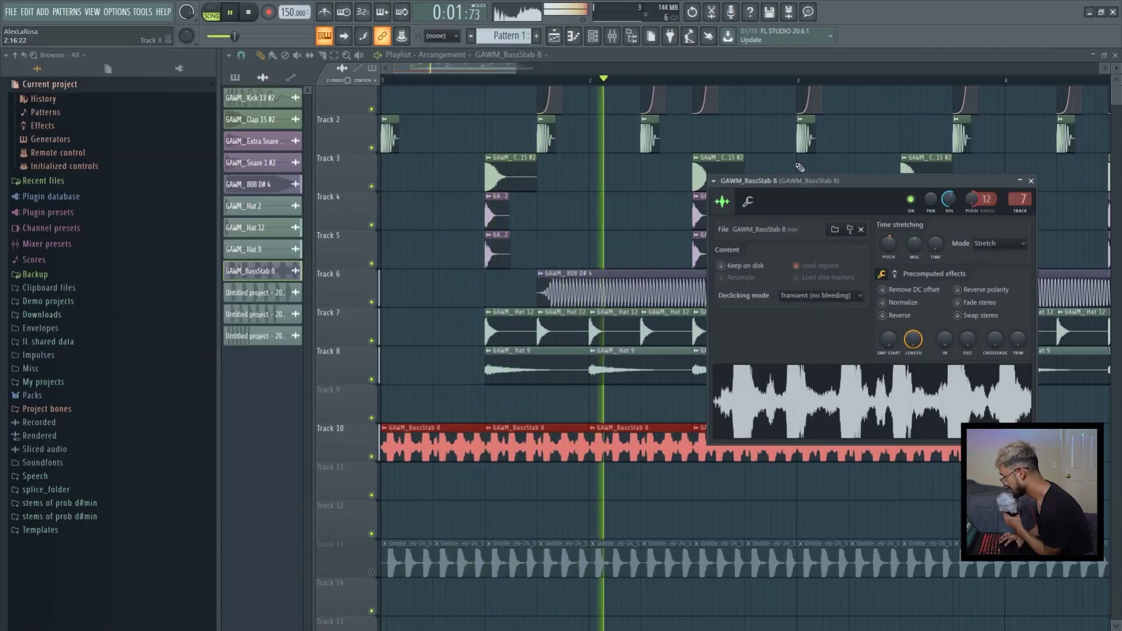
# - In FL Studio, stop playback and create a new BassStab 8 channel volume automation clip on Track 9 above the repeated stabs
pyautogui.press('space')
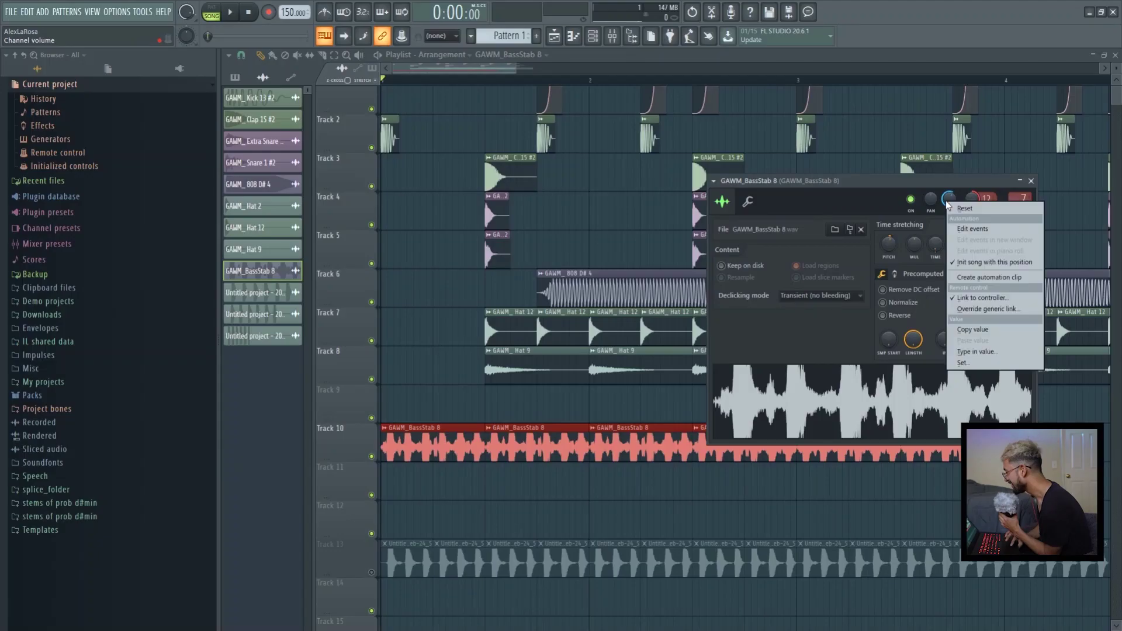
pyautogui.click(981, 276)
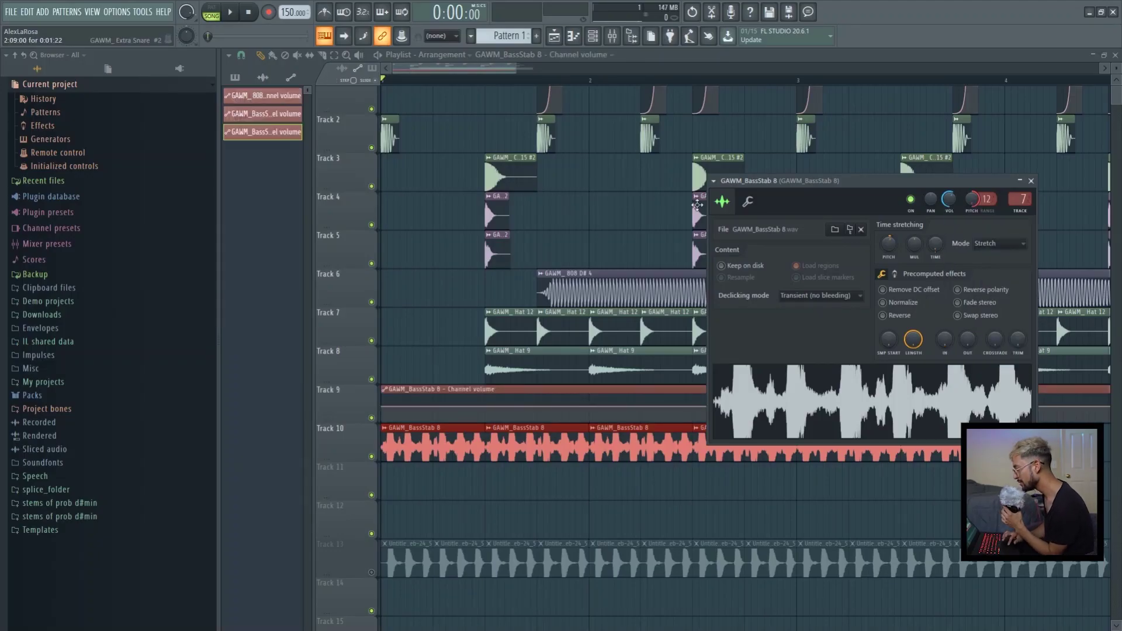
pyautogui.press('Escape')
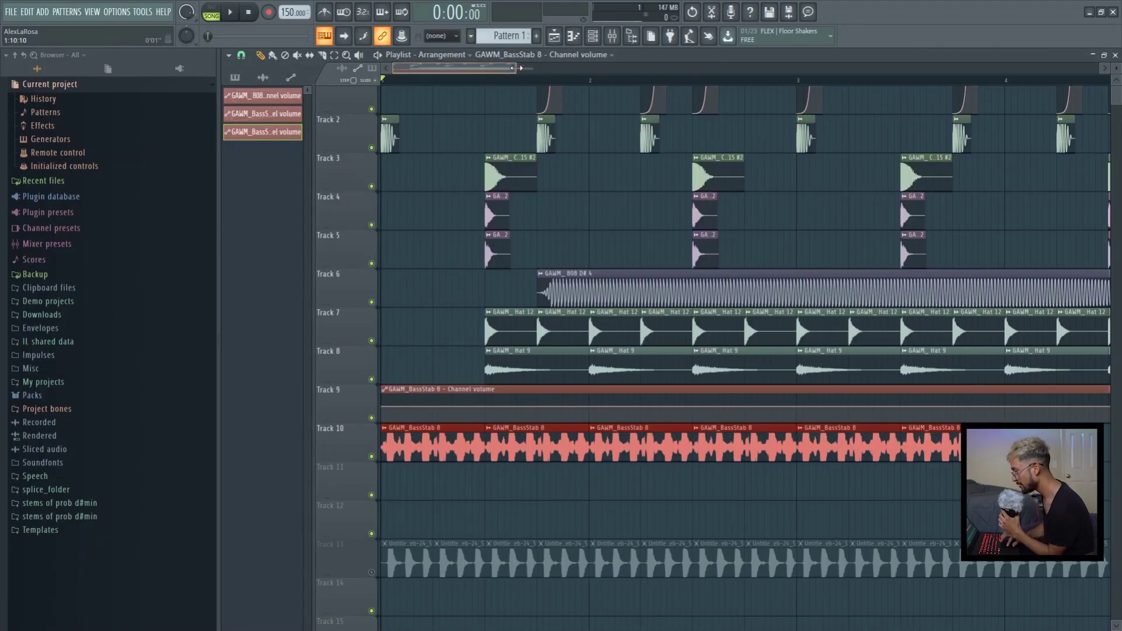
pyautogui.moveTo(517, 67); pyautogui.dragTo(591, 404)
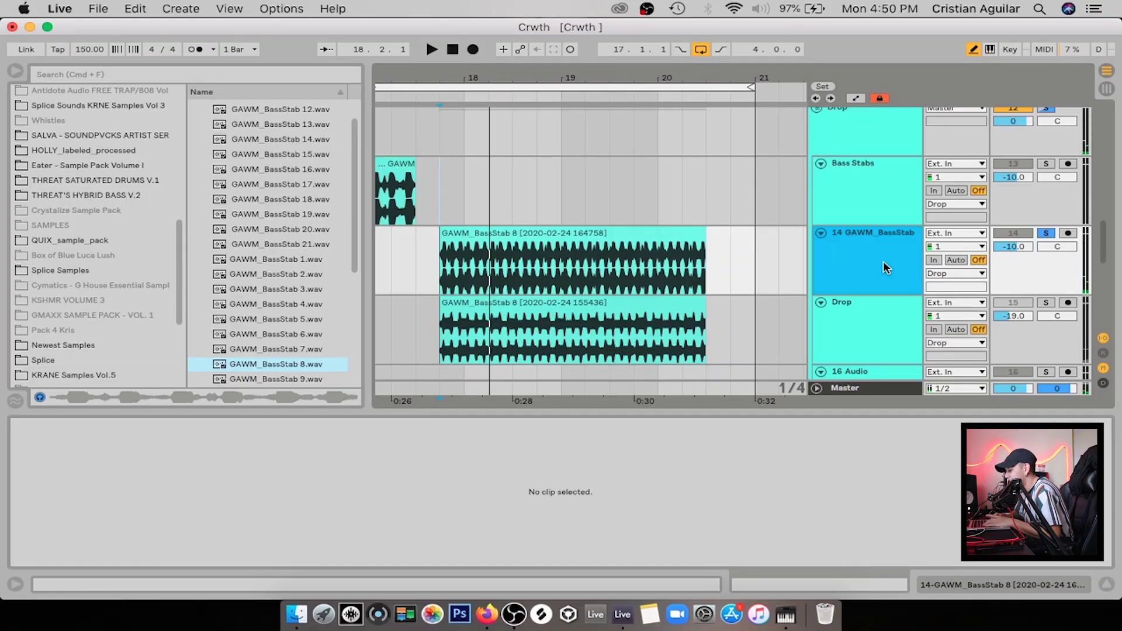
# - Copy the Frequency Shifter set to -400 Hz from the Drop track to the 14 GAWM_BassStab track
pyautogui.click(877, 330)
pyautogui.click(1065, 587)
pyautogui.click(121, 425)
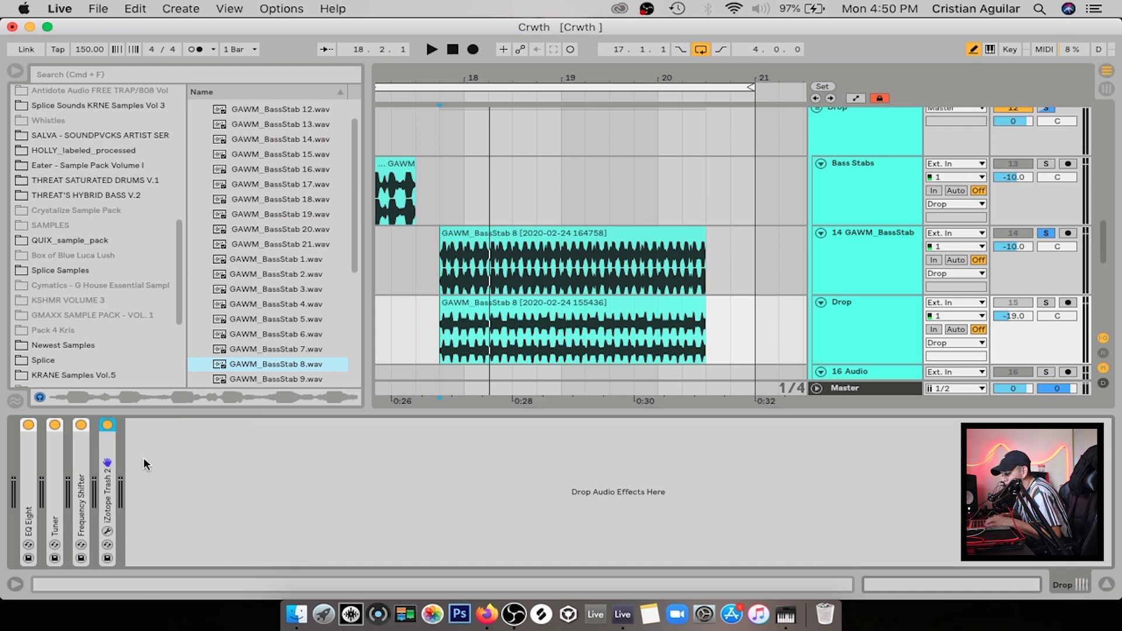
pyautogui.click(90, 485)
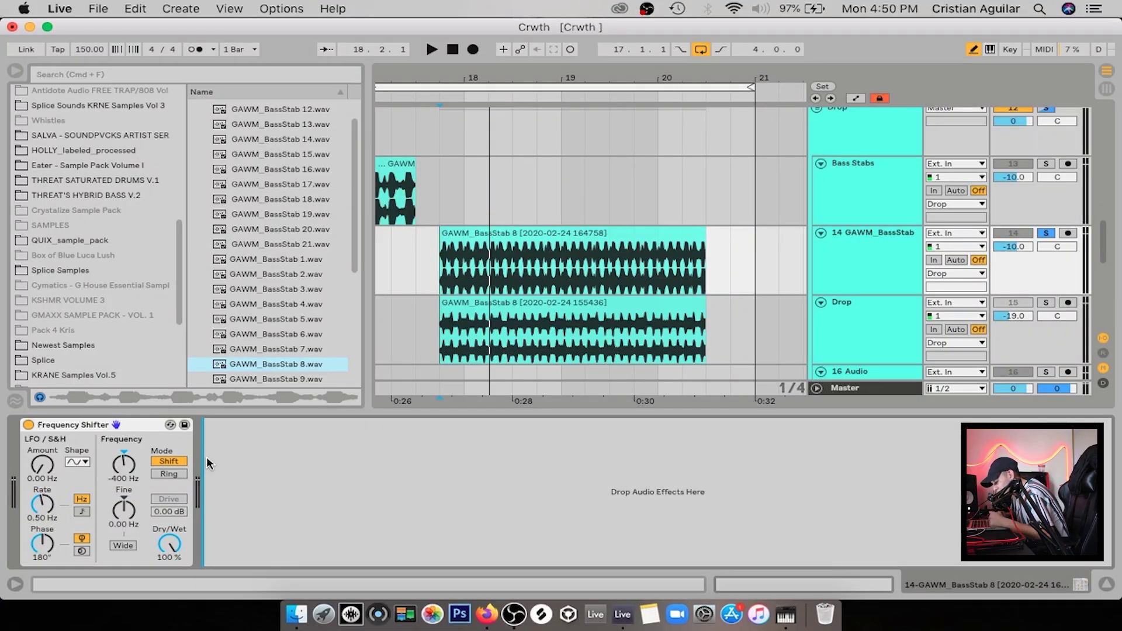
pyautogui.click(124, 465)
pyautogui.press('Delete')
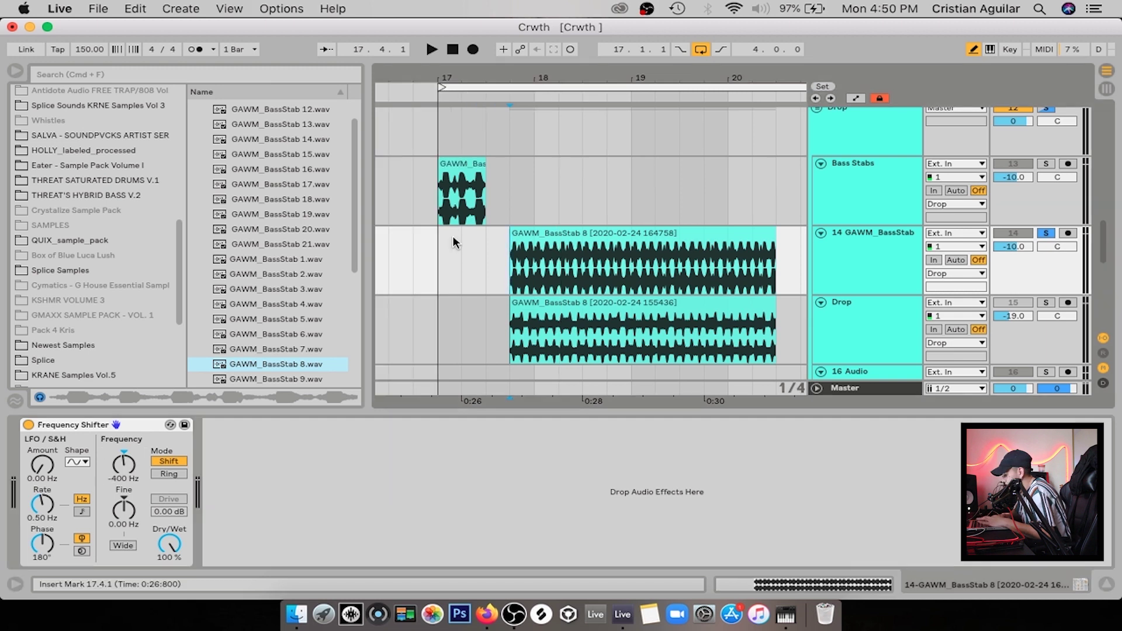
# - Audition the stab clip on the 14 GAWM_BassStab track with the Frequency Shifter switched off and on
pyautogui.click(660, 234)
pyautogui.press('space')
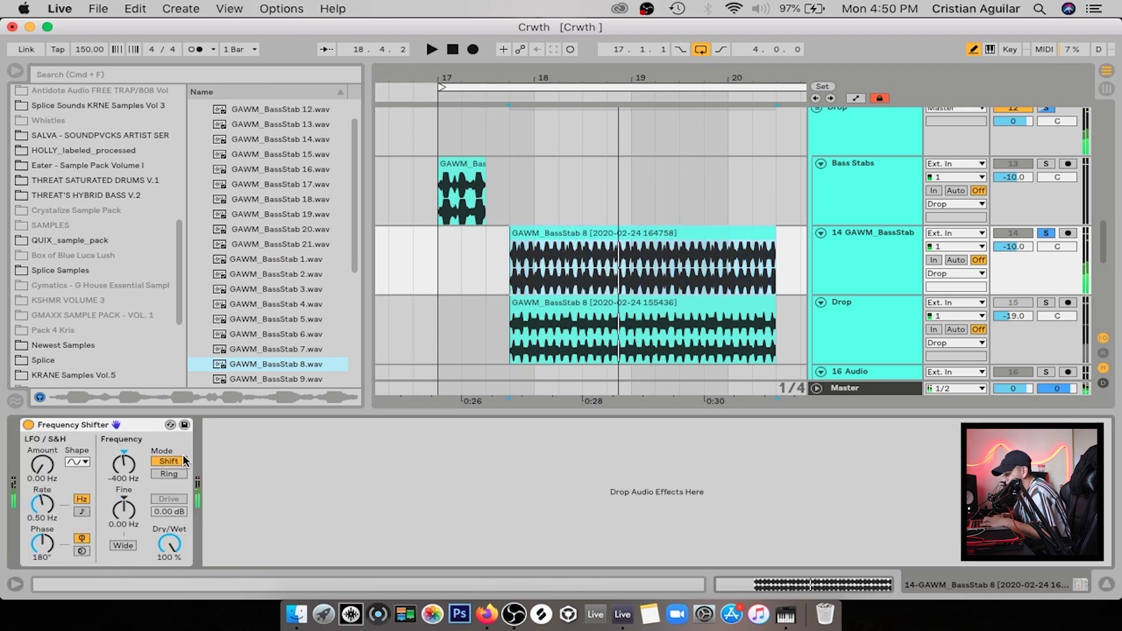
pyautogui.press('space')
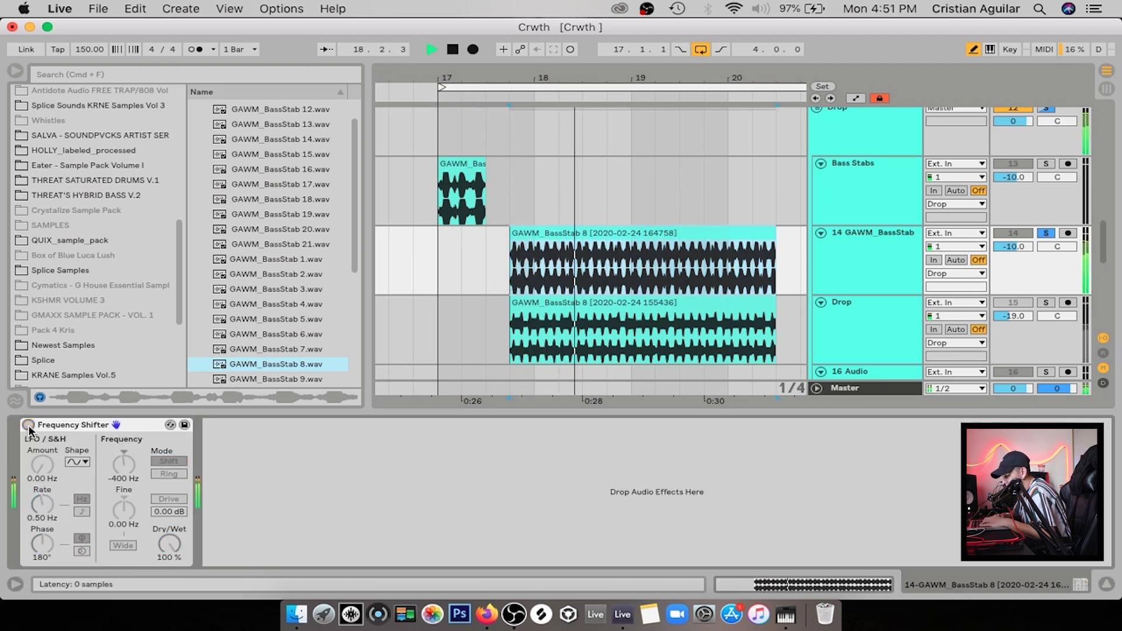
pyautogui.press('space')
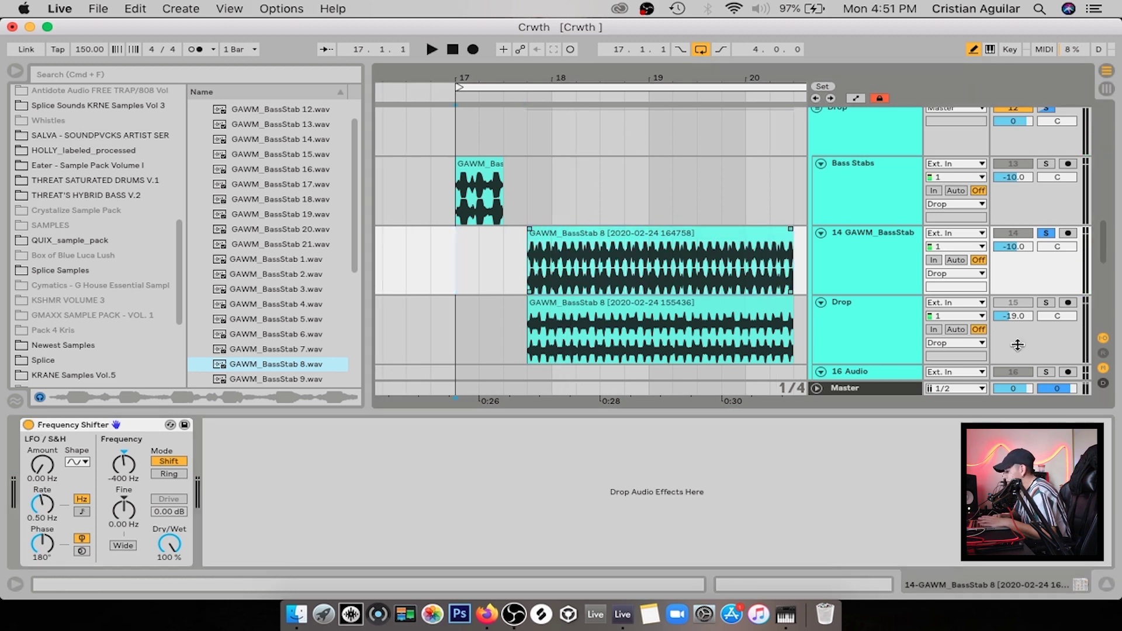
# - Unsolo the 14 GAWM_BassStab track and play the drop with all tracks from 17.1.1
pyautogui.click(1046, 234)
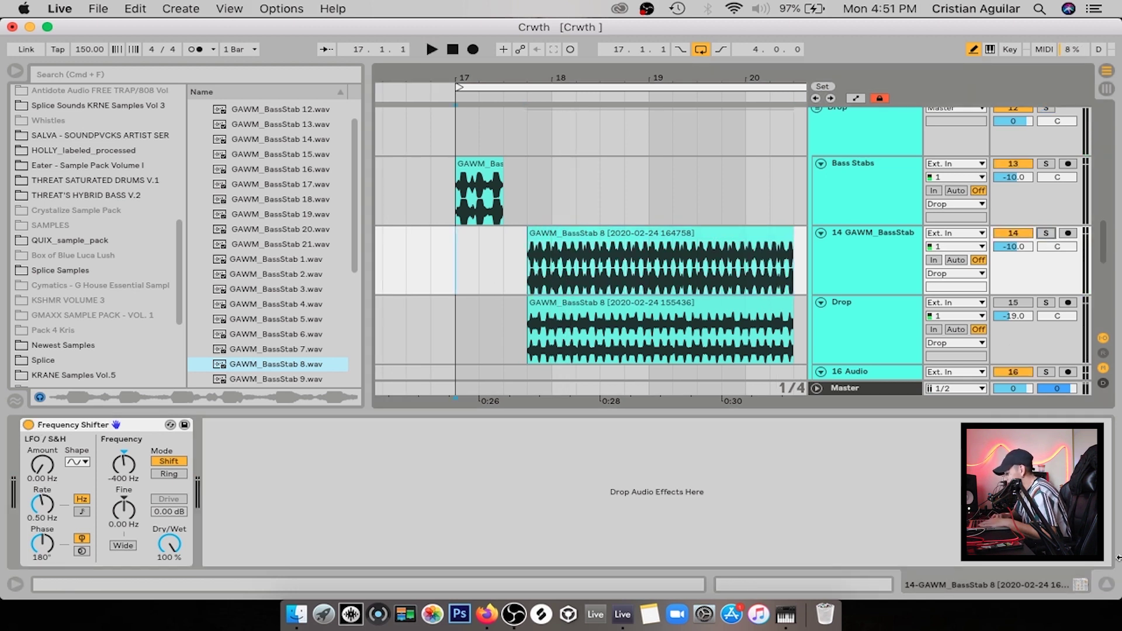
pyautogui.click(1102, 585)
pyautogui.press('space')
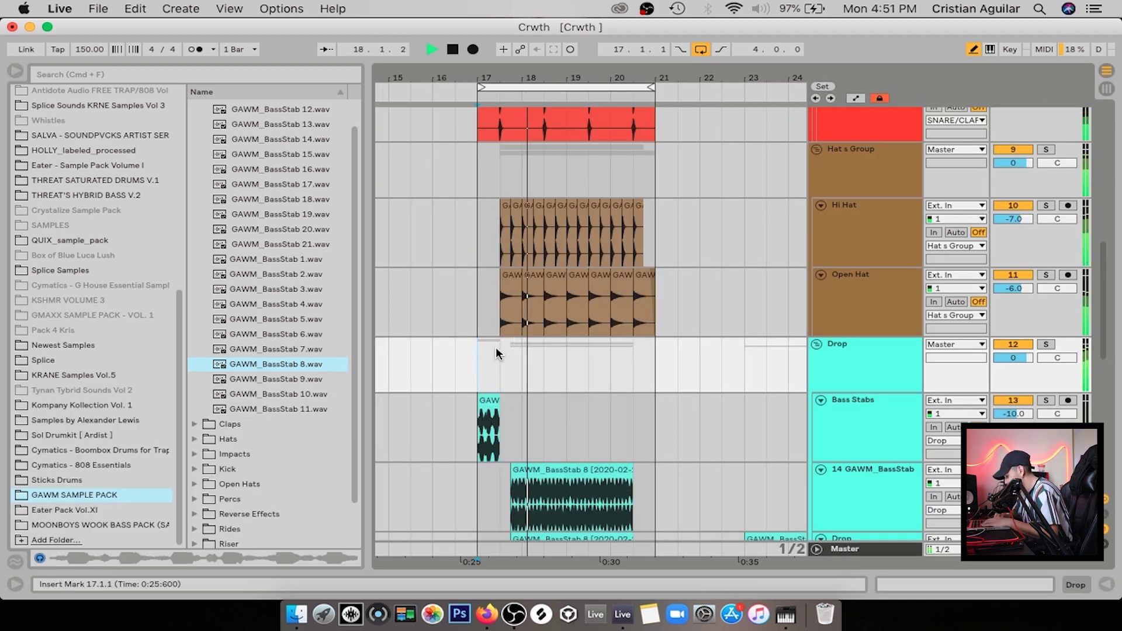
pyautogui.scroll(-5, 496, 348)
# - Stop playback and add an EQ Eight followed by a Tuner behind the Frequency Shifter on the 14 GAWM_BassStab track
pyautogui.doubleClick(871, 197)
pyautogui.press('space')
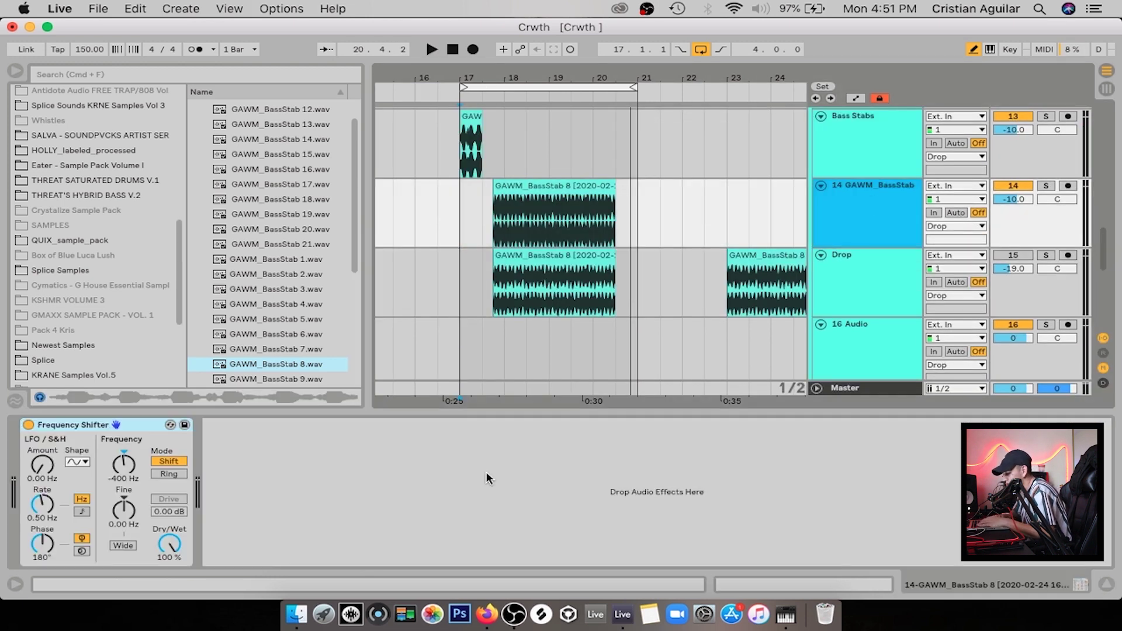
pyautogui.press('super+v')
pyautogui.press('space')
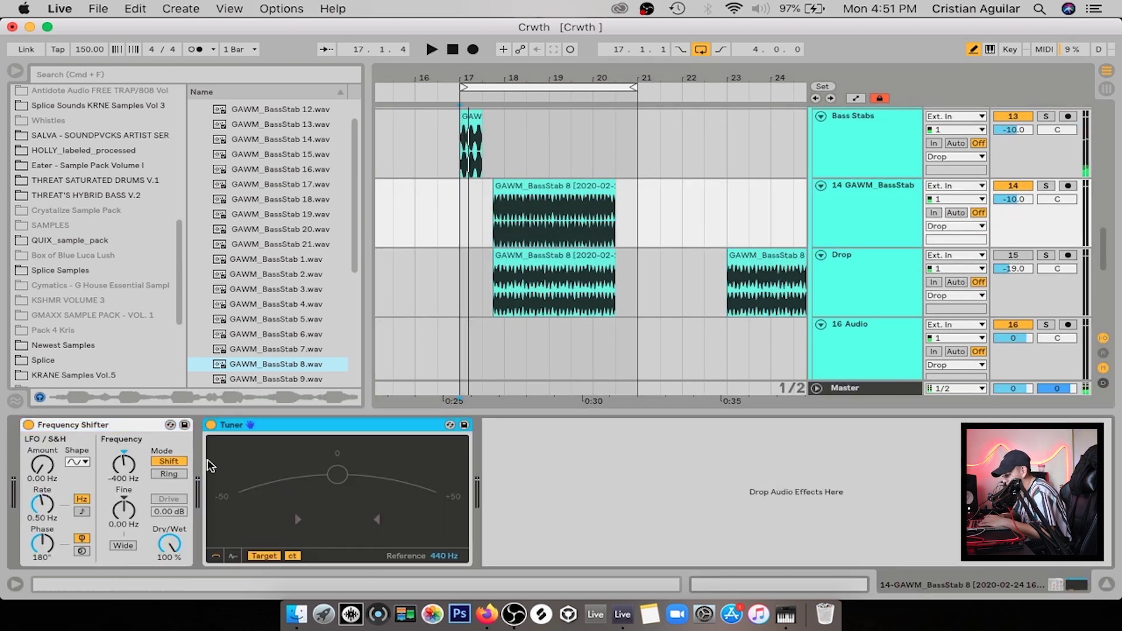
pyautogui.moveTo(210, 466); pyautogui.dragTo(210, 466)
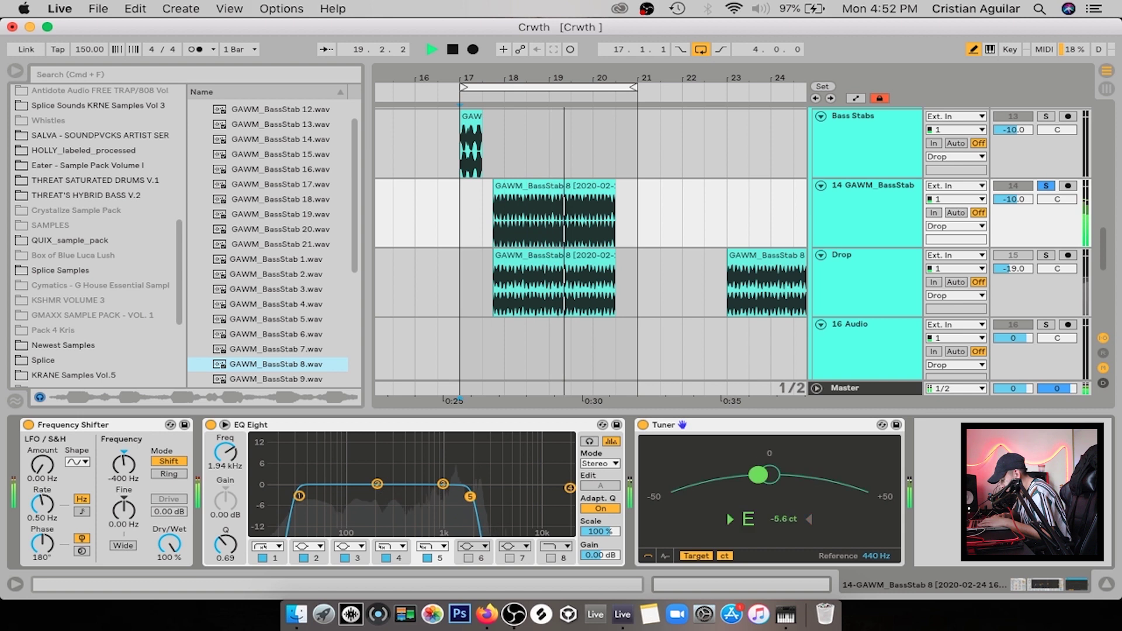
# - Set the Transpose of the stab clip on the 14 GAWM_BassStab track to 11 st and audition it
pyautogui.doubleClick(496, 223)
pyautogui.press('space')
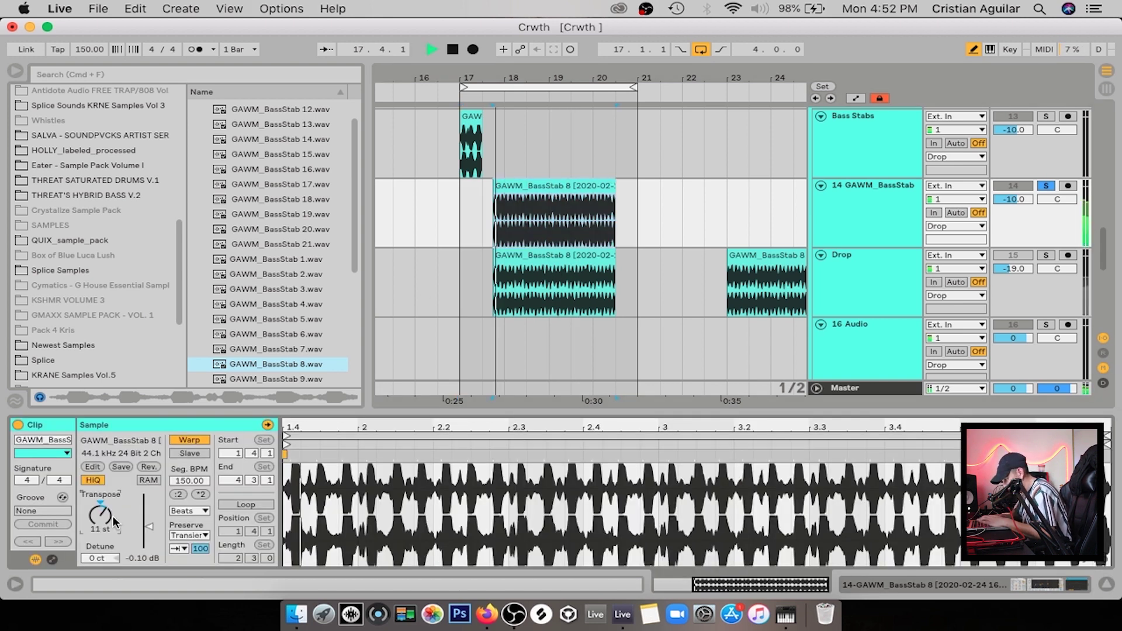
pyautogui.click(458, 206)
pyautogui.press('space')
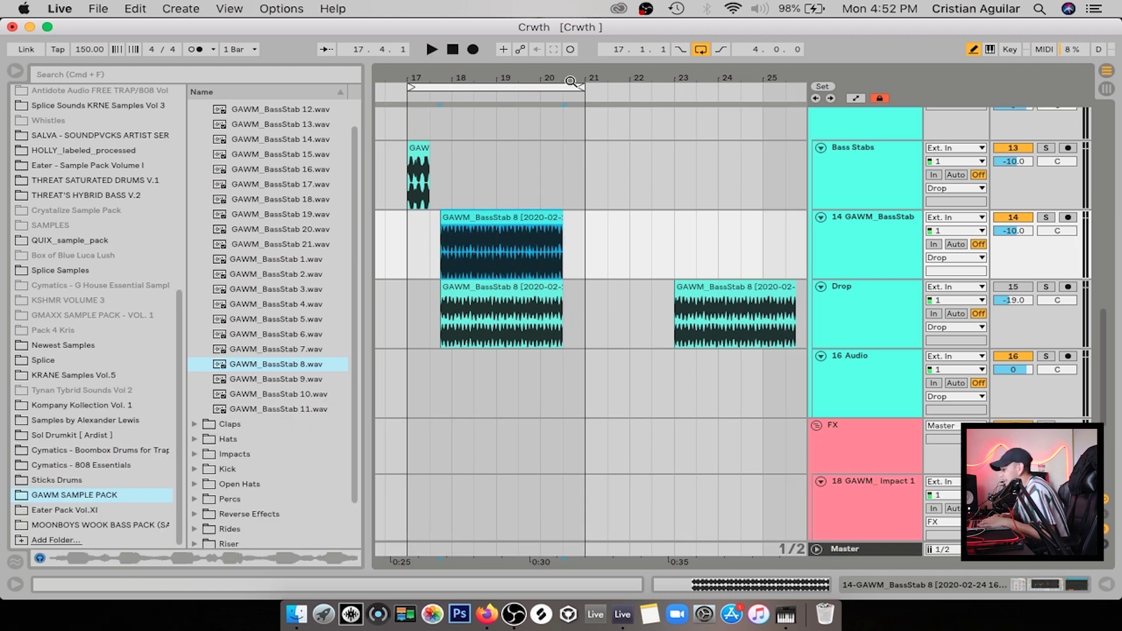
# - Duplicate bars 17.1.1 to 21.1.1 of the 14 GAWM_BassStab track to 21.1.1 and move the Drop track's second clip to bar 25
pyautogui.press('-')
pyautogui.moveTo(479, 233); pyautogui.dragTo(529, 253)
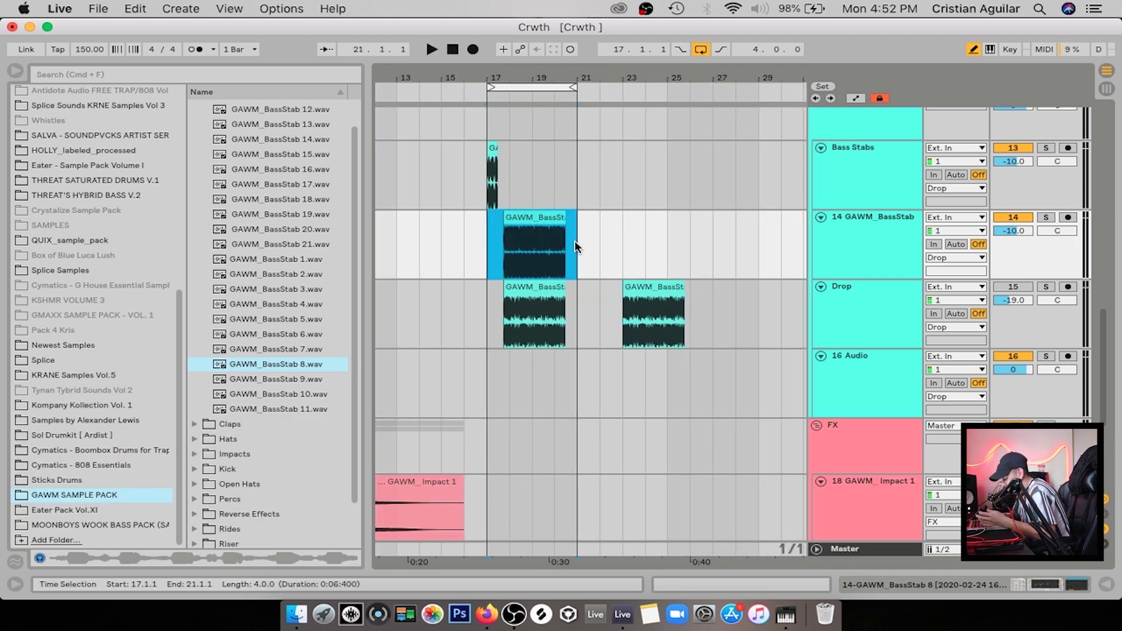
pyautogui.press('super+d')
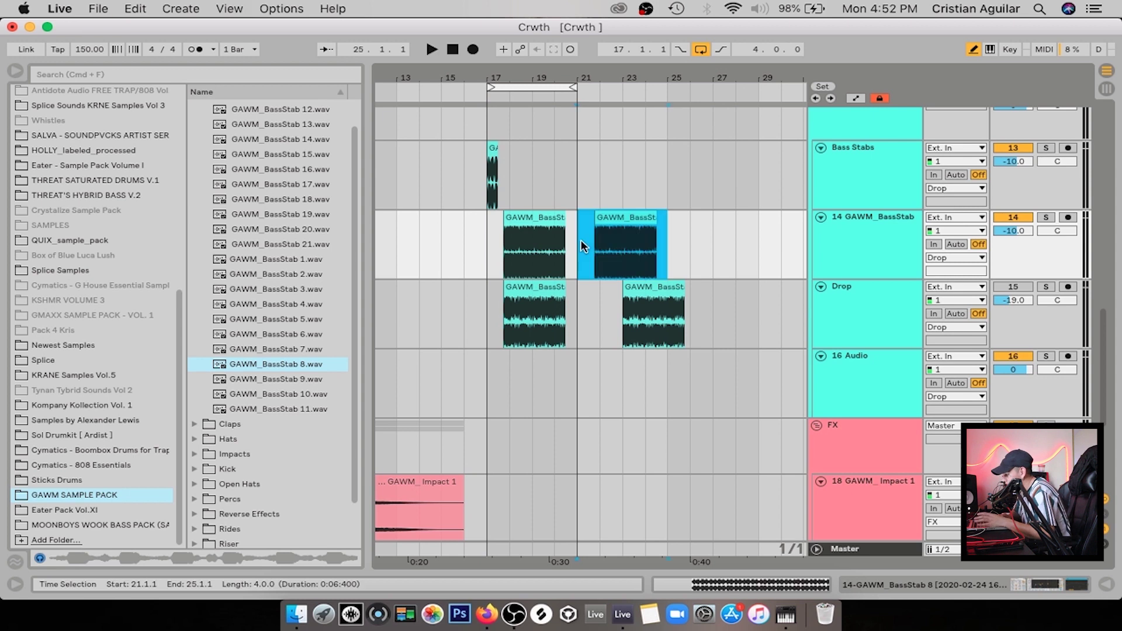
pyautogui.moveTo(648, 287); pyautogui.dragTo(694, 287)
# - Set the Beats transient loop mode of the first 14 GAWM_BassStab clip to forward looping and audition it
pyautogui.click(537, 221)
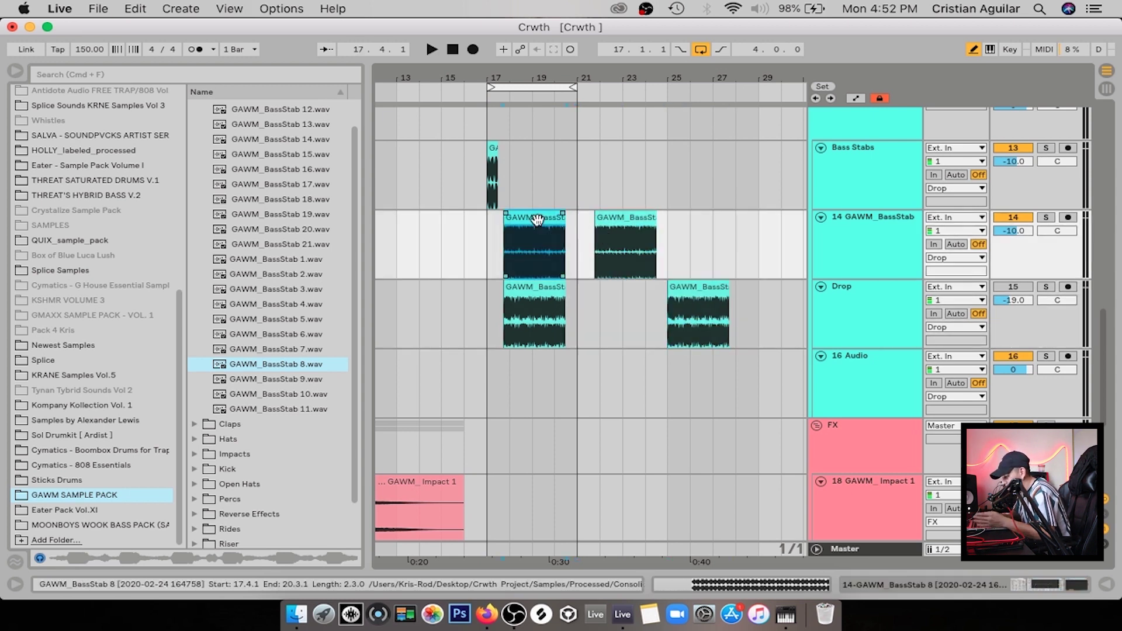
pyautogui.doubleClick(537, 220)
pyautogui.click(178, 549)
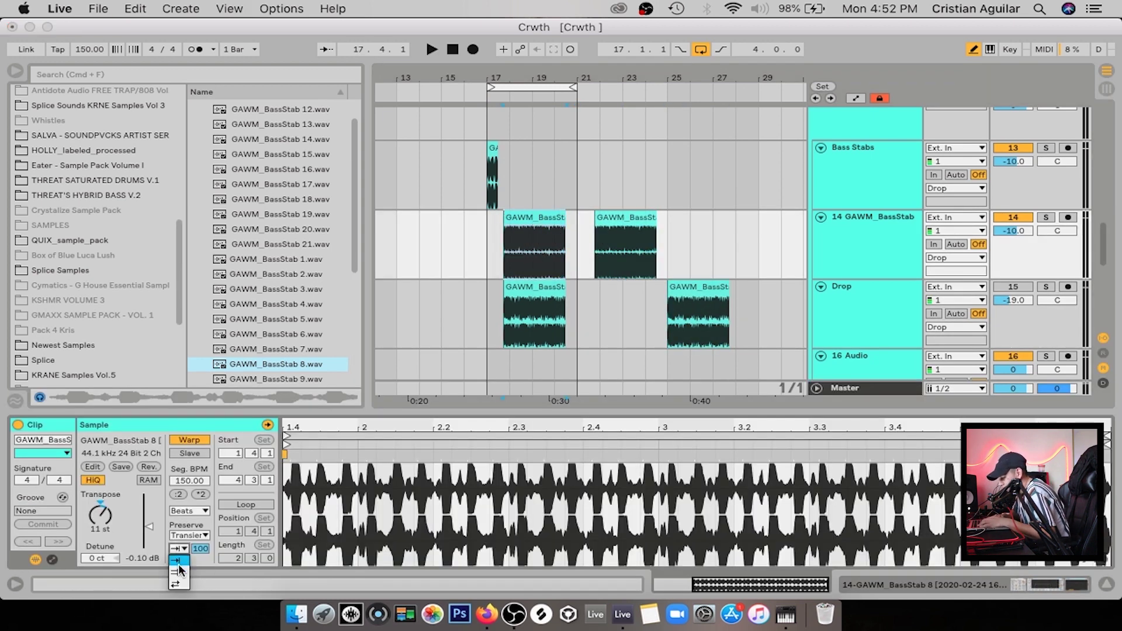
pyautogui.press('space')
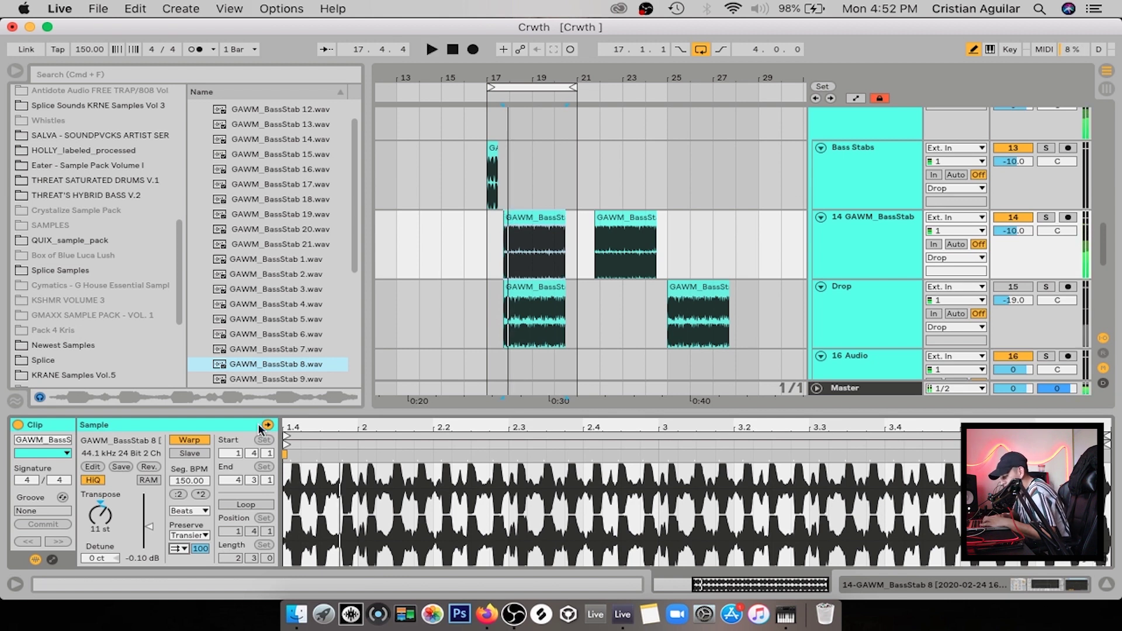
pyautogui.click(184, 548)
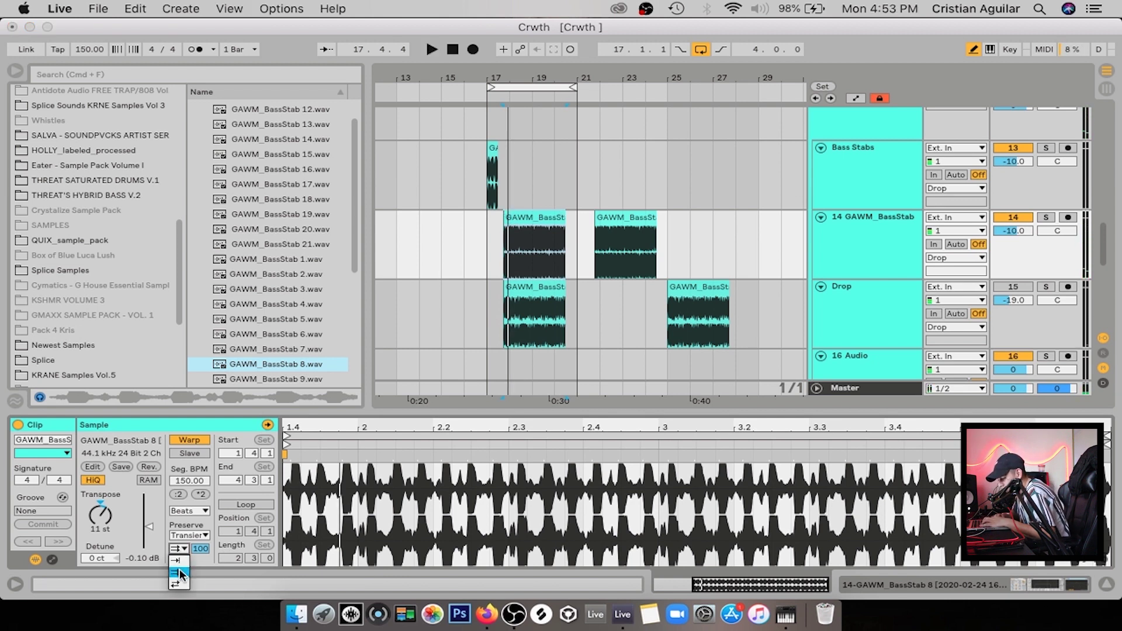
pyautogui.click(180, 570)
# - Play the drop from 17.1.1 to hear the edited stab clip with the other tracks
pyautogui.press('space')
pyautogui.click(488, 251)
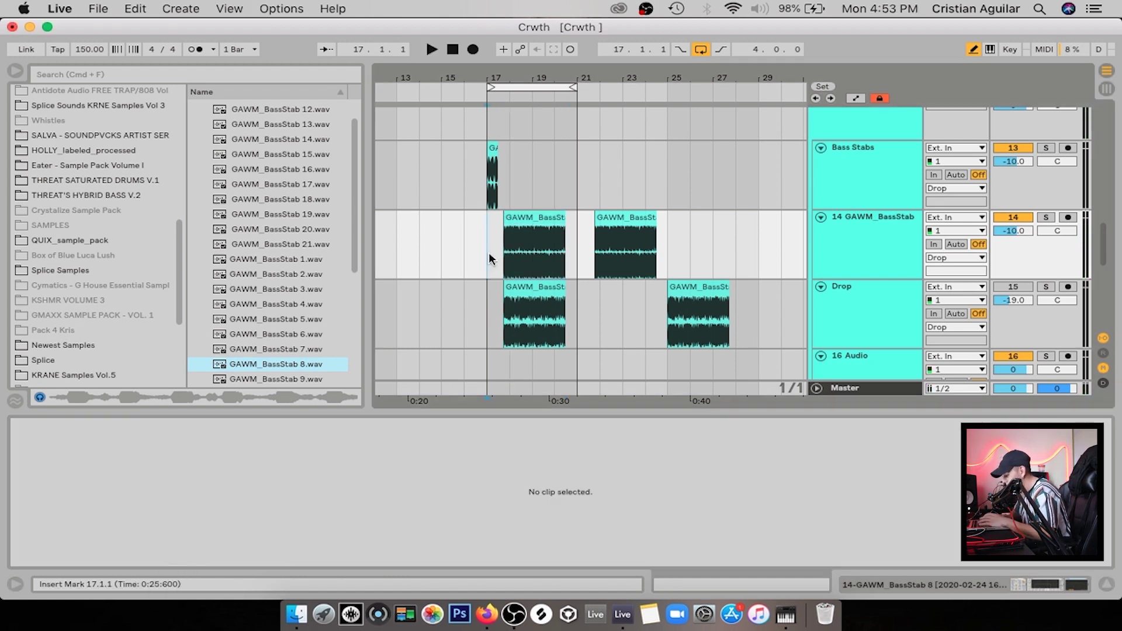
pyautogui.press('space')
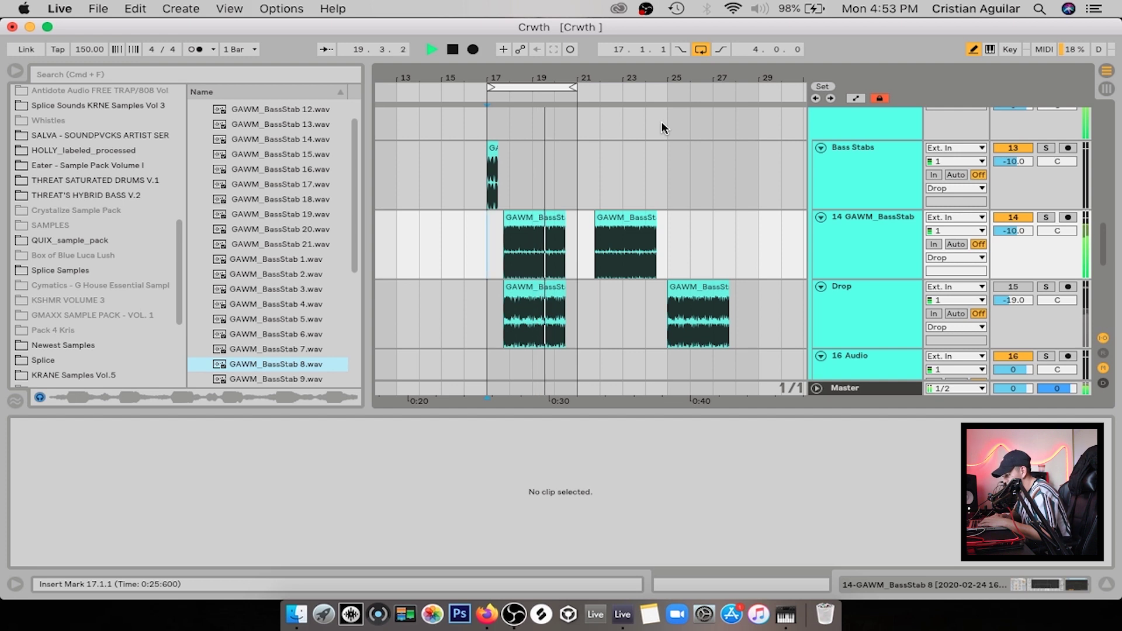
pyautogui.press('space')
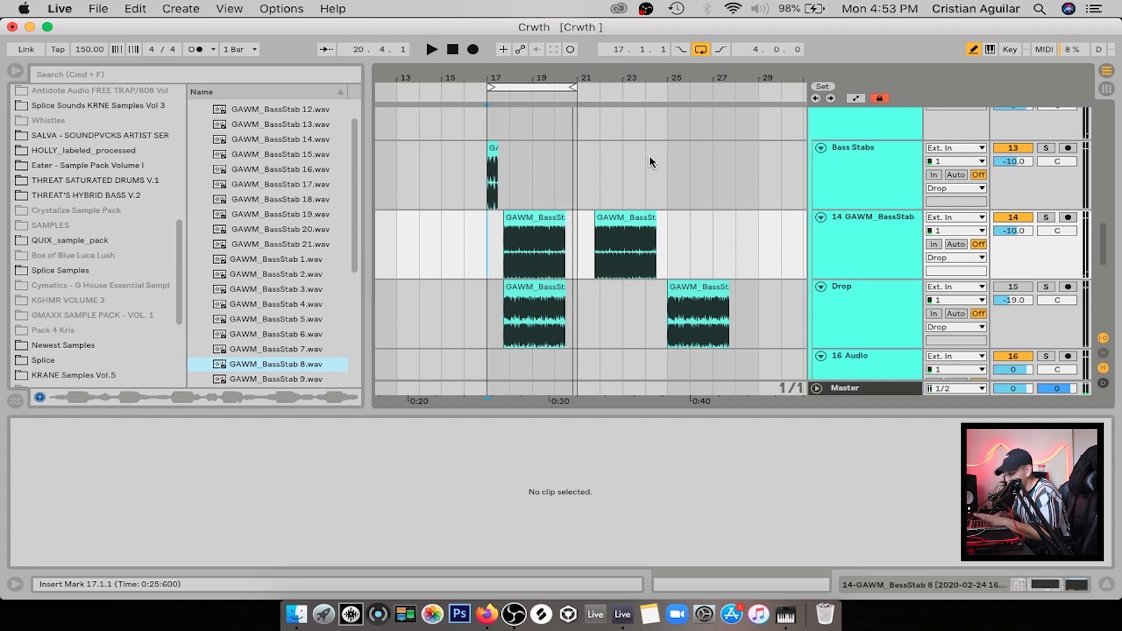
# - Copy bars 17.1.1 to 21.1.1 of the 14 GAWM_BassStab track and paste them at 25.1.1
pyautogui.moveTo(585, 245); pyautogui.dragTo(672, 252)
pyautogui.moveTo(488, 246); pyautogui.dragTo(577, 238)
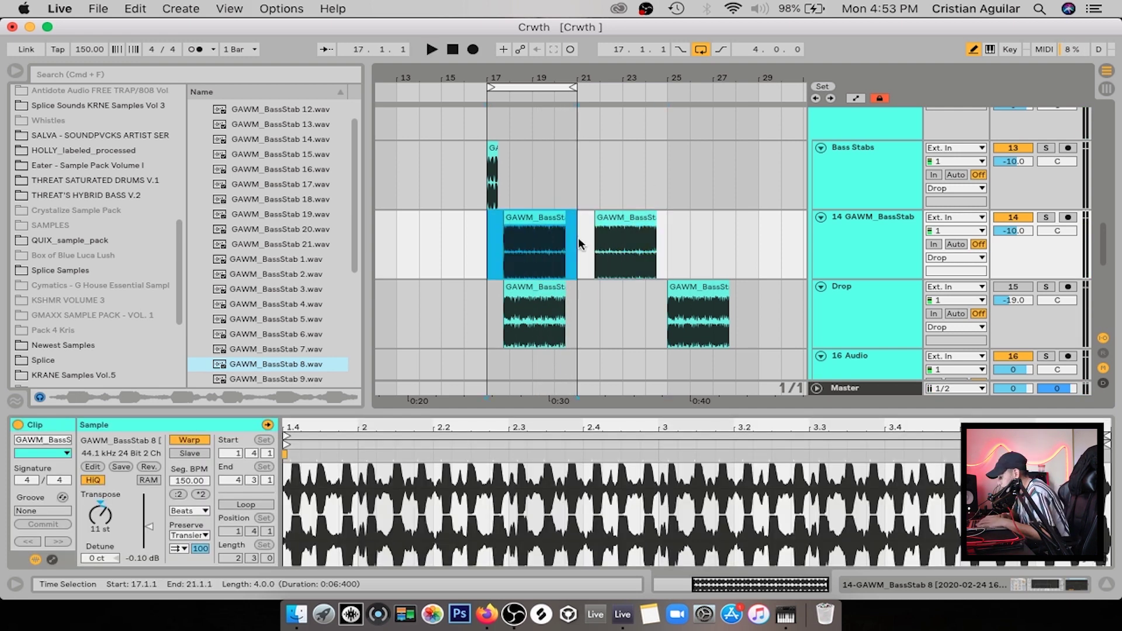
pyautogui.press('super+c')
pyautogui.click(667, 237)
pyautogui.press('super+v')
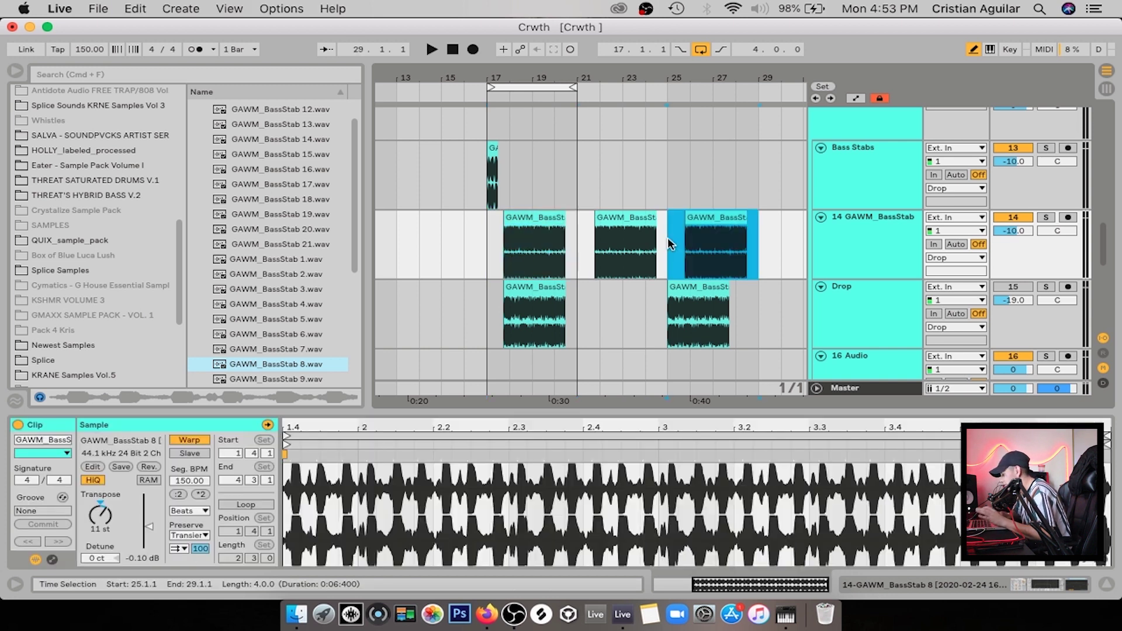
# - Set the Transpose of the 14 GAWM_BassStab clip starting at 17.4.1 to -1 st and audition the drop
pyautogui.moveTo(484, 250); pyautogui.dragTo(578, 240)
pyautogui.click(526, 219)
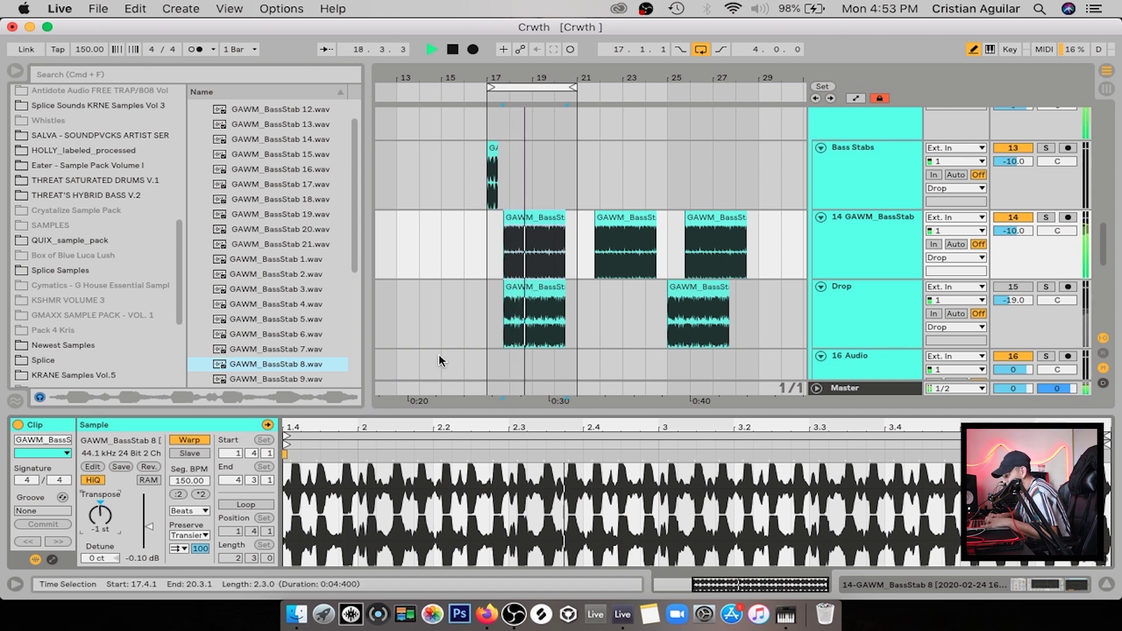
pyautogui.press('space')
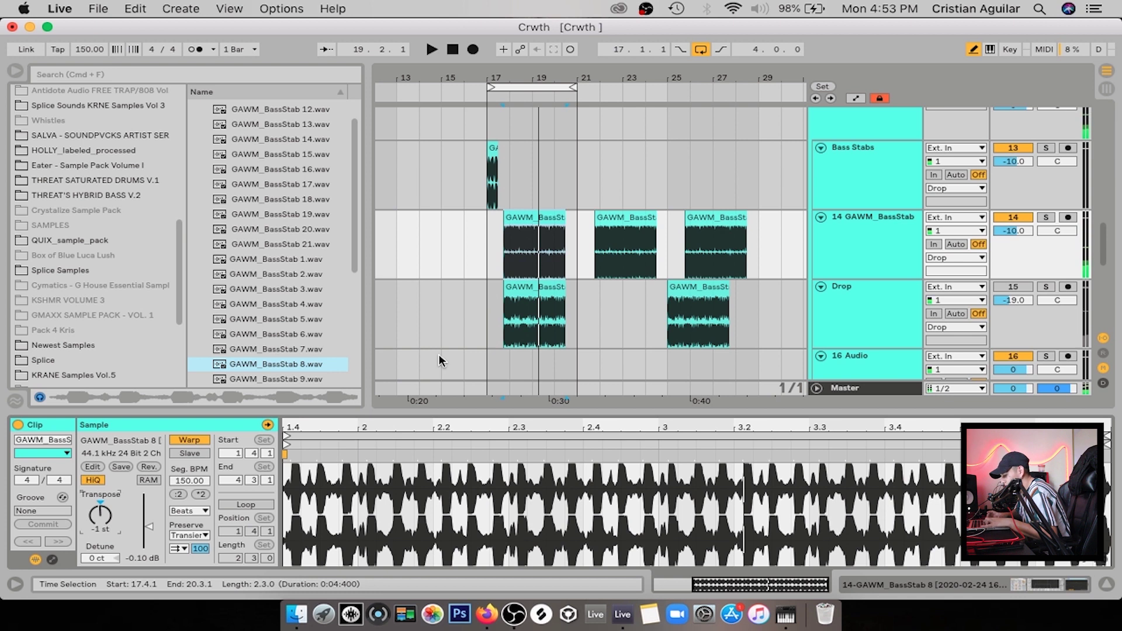
pyautogui.press('space')
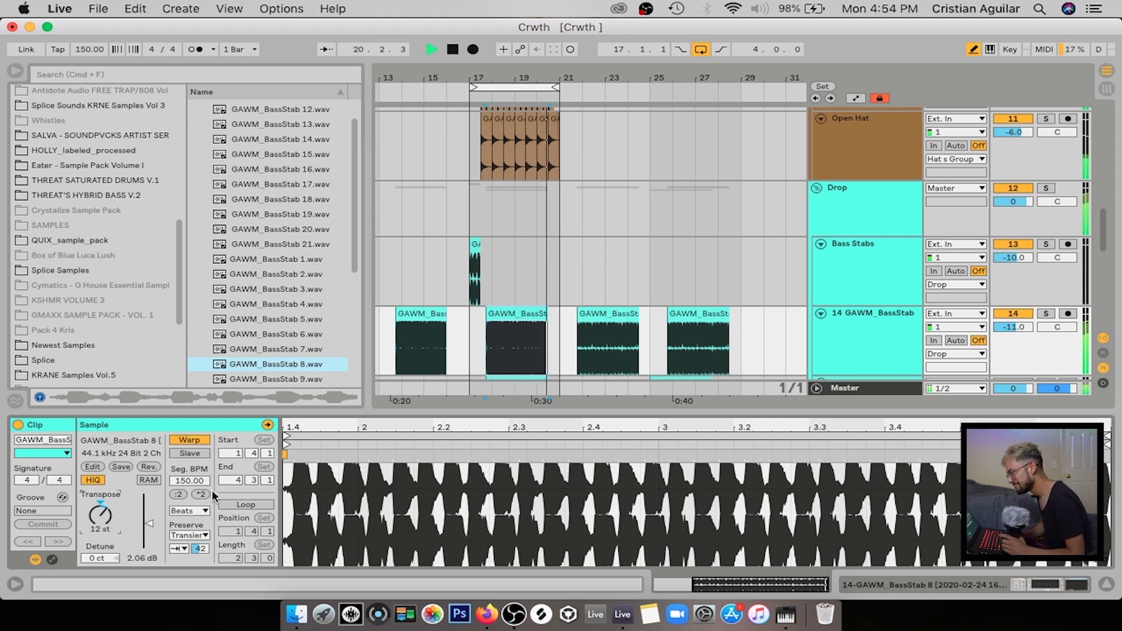
pyautogui.press('space')
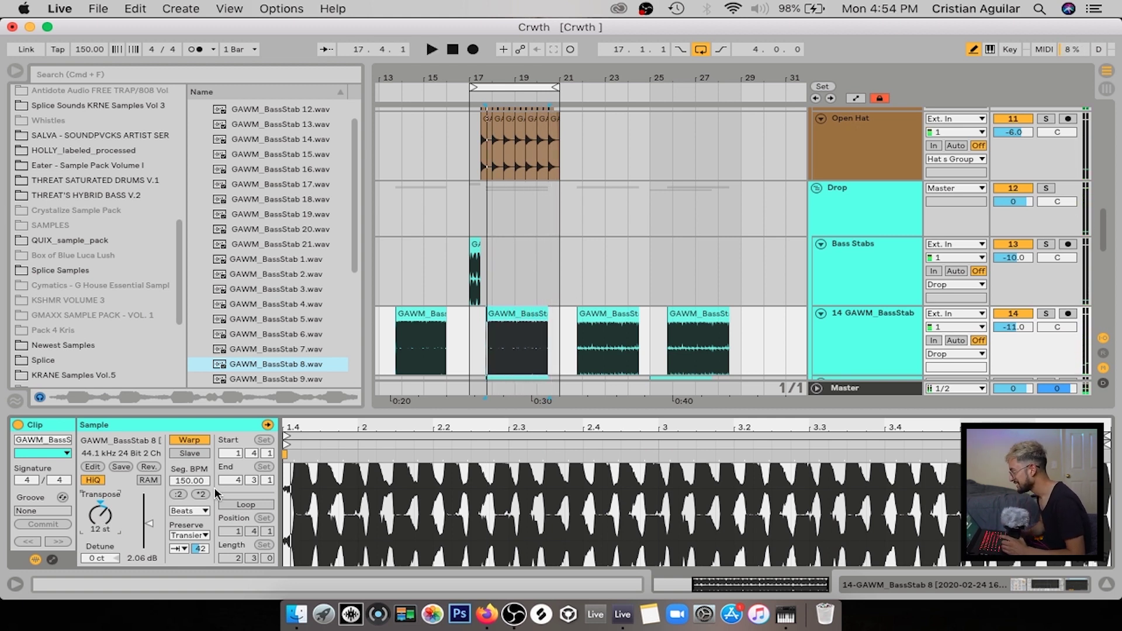
# - Insert GAWM_BassStab 4.wav at 20.3.1 on the Bass Stabs track and play the drop from 17.1.1
pyautogui.scroll(5, 555, 290)
pyautogui.click(555, 290)
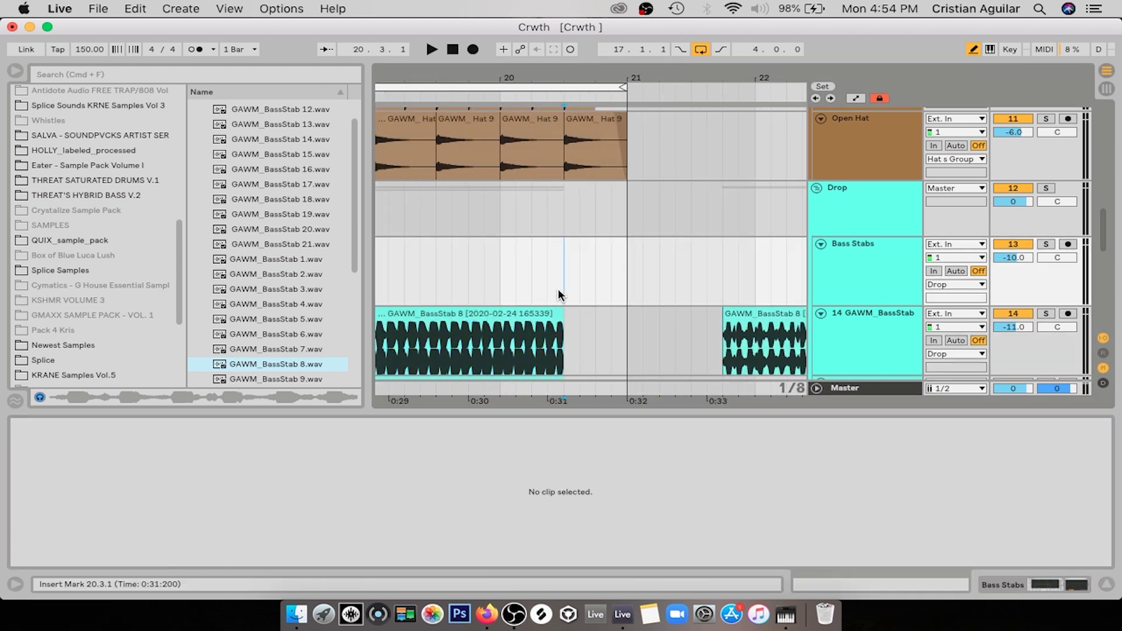
pyautogui.scroll(-1, 559, 289)
pyautogui.click(304, 289)
pyautogui.press('Down')
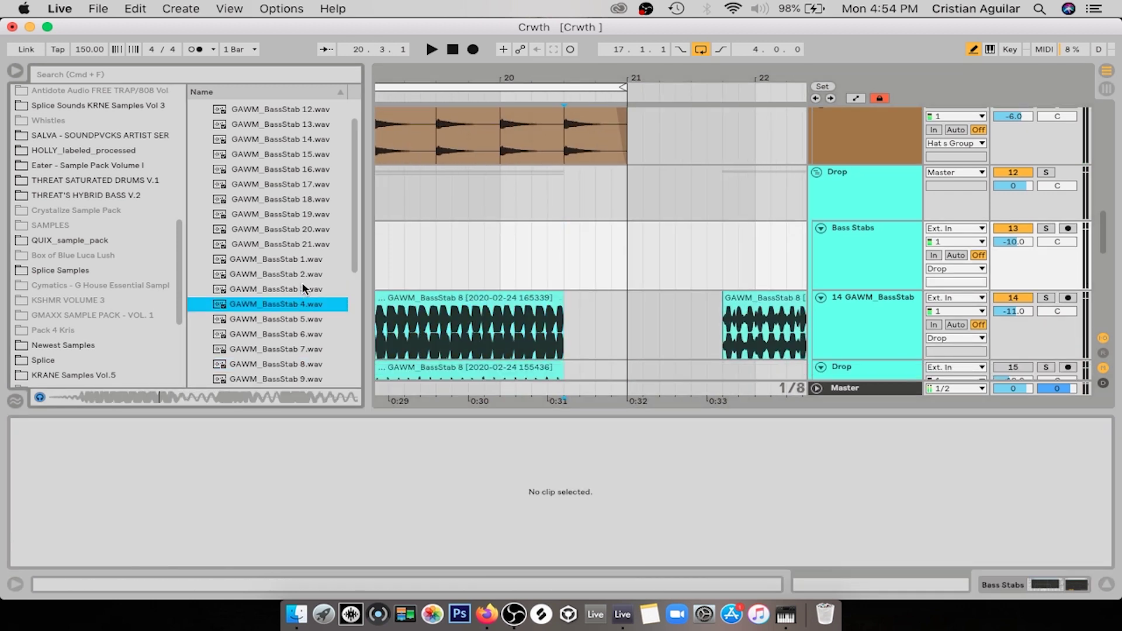
pyautogui.press('Return')
pyautogui.press('-')
pyautogui.press('space')
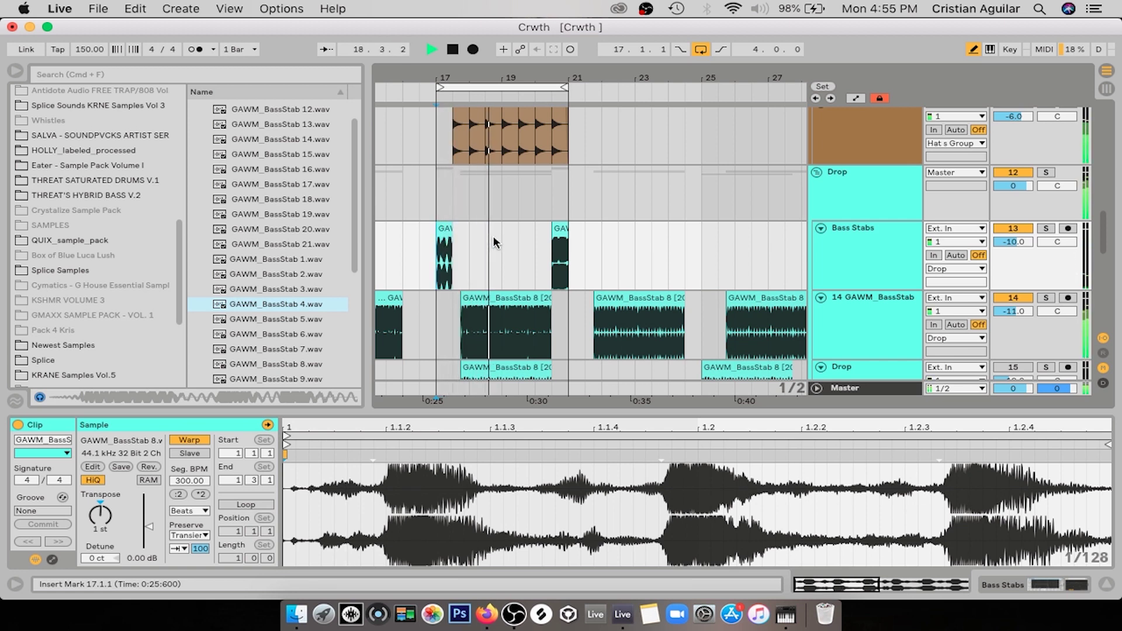
# - Select the BassStab 4 clip at 20.3.1 on the Bass Stabs track and halve its segment BPM
pyautogui.click(559, 175)
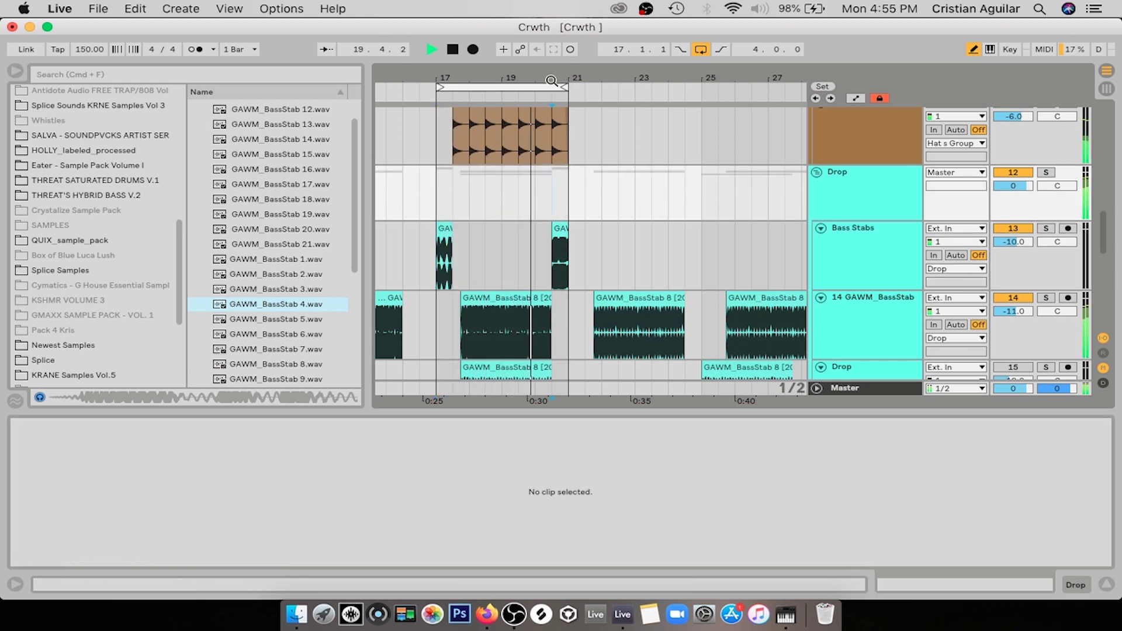
pyautogui.press('+')
pyautogui.press('+')
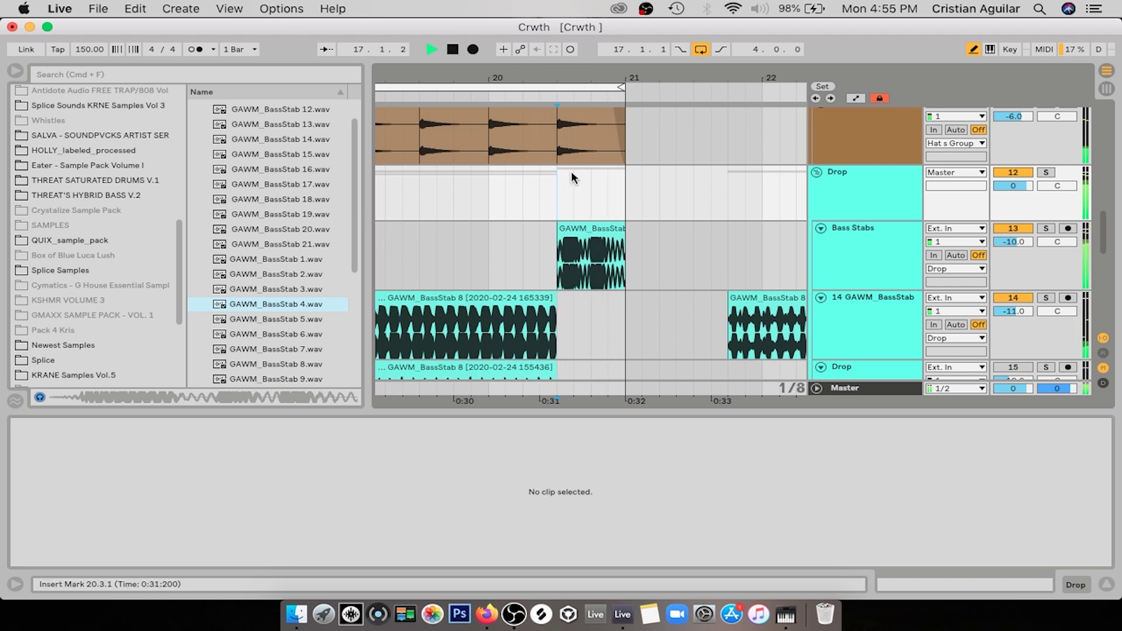
pyautogui.moveTo(570, 89); pyautogui.dragTo(559, 80)
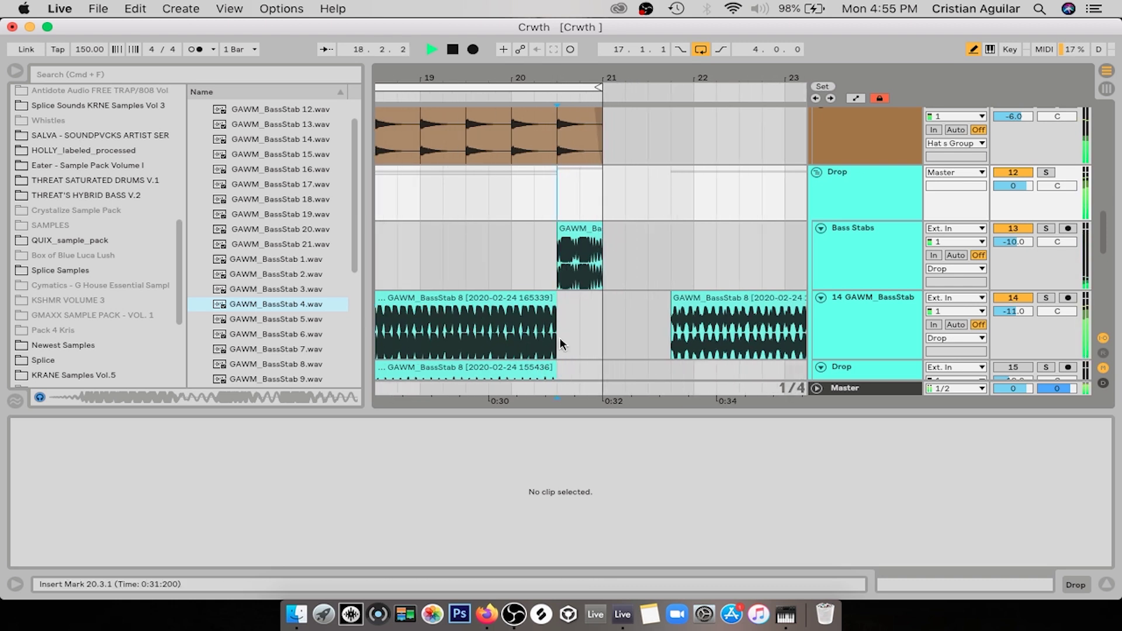
pyautogui.click(571, 238)
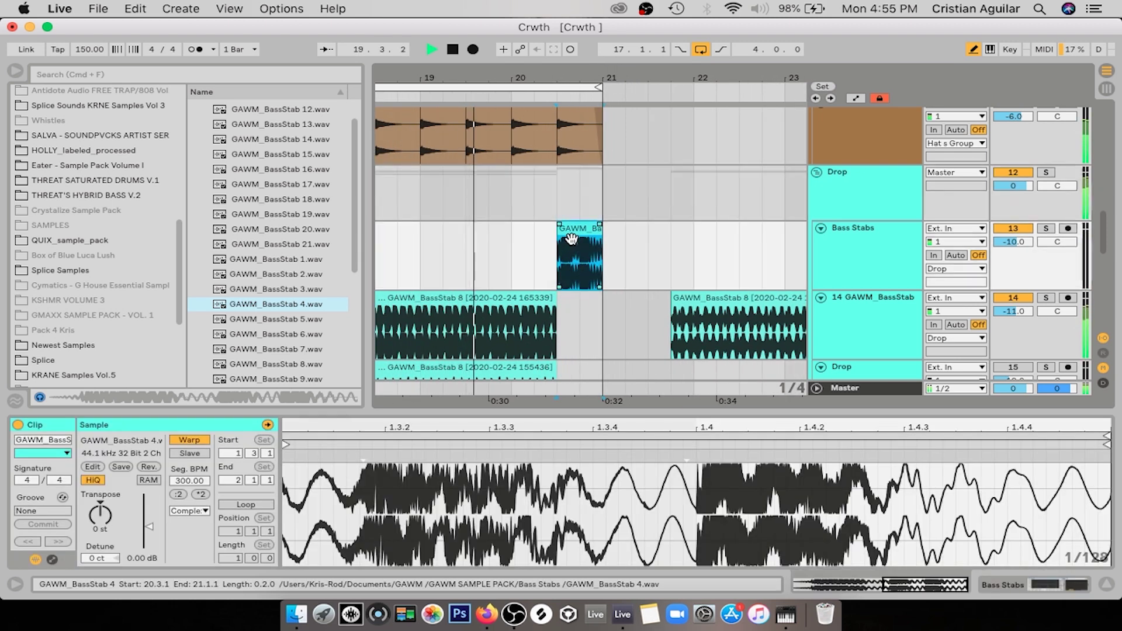
pyautogui.click(178, 496)
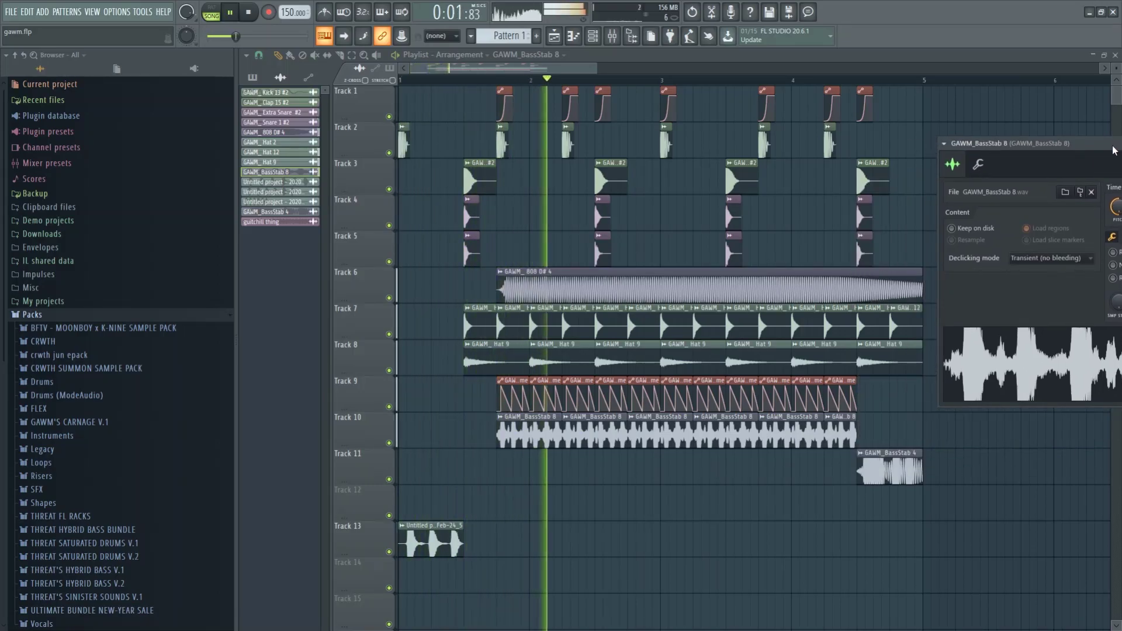
# - In FL Studio, review the time-stretching pitch shift of the BassStab 8 channel during playback and close its settings
pyautogui.moveTo(633, 257); pyautogui.dragTo(492, 117)
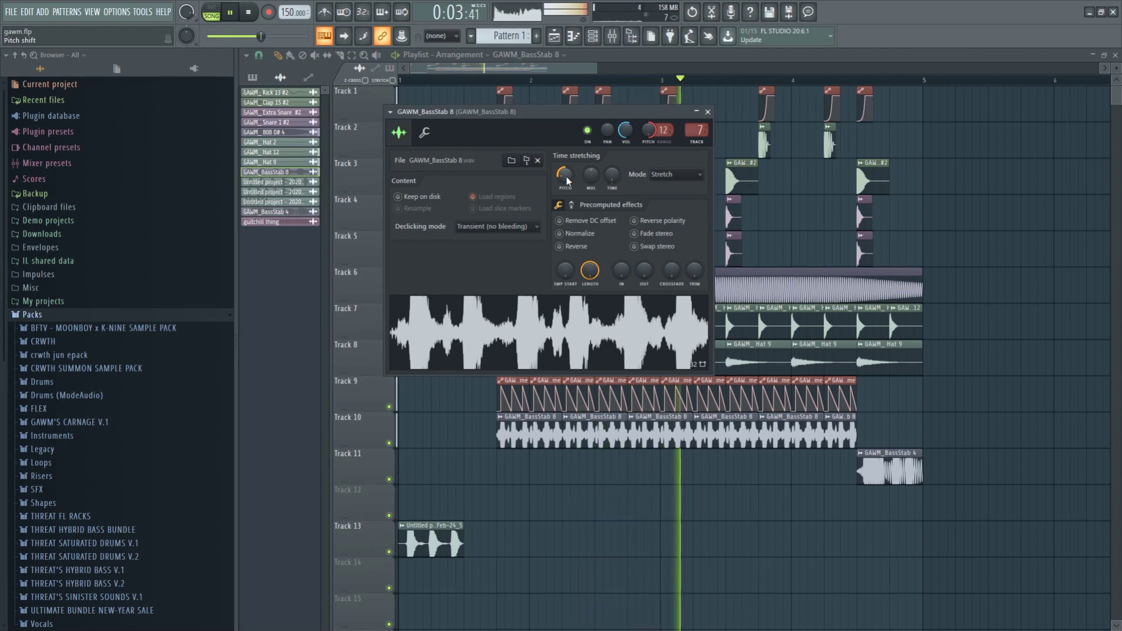
pyautogui.press('Escape')
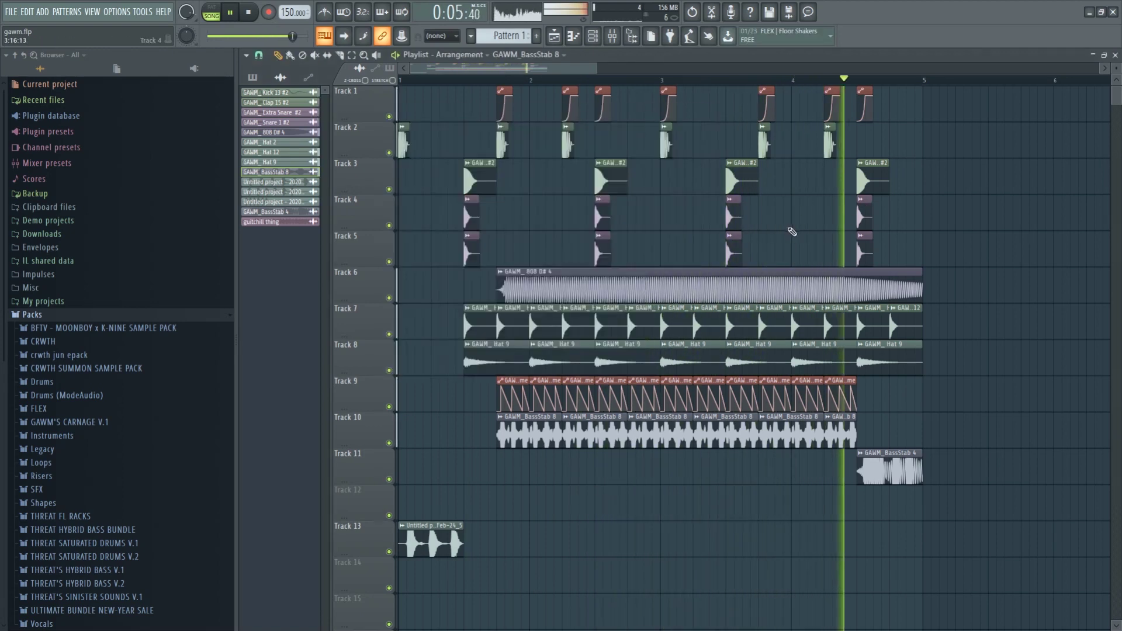